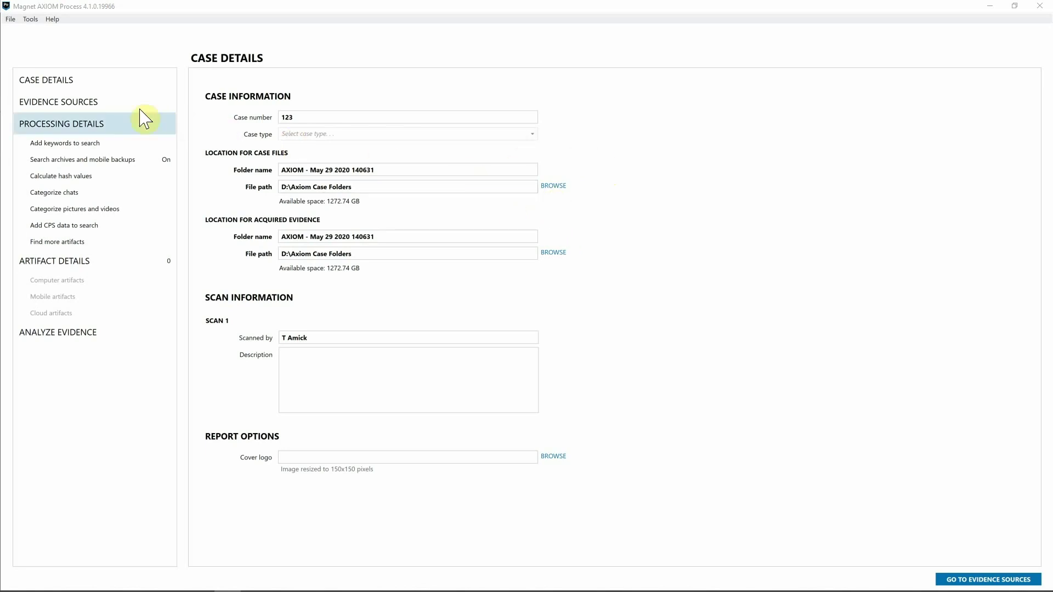
# - Start a new cloud evidence acquisition from Lyft after confirming search authorization
pyautogui.click(100, 109)
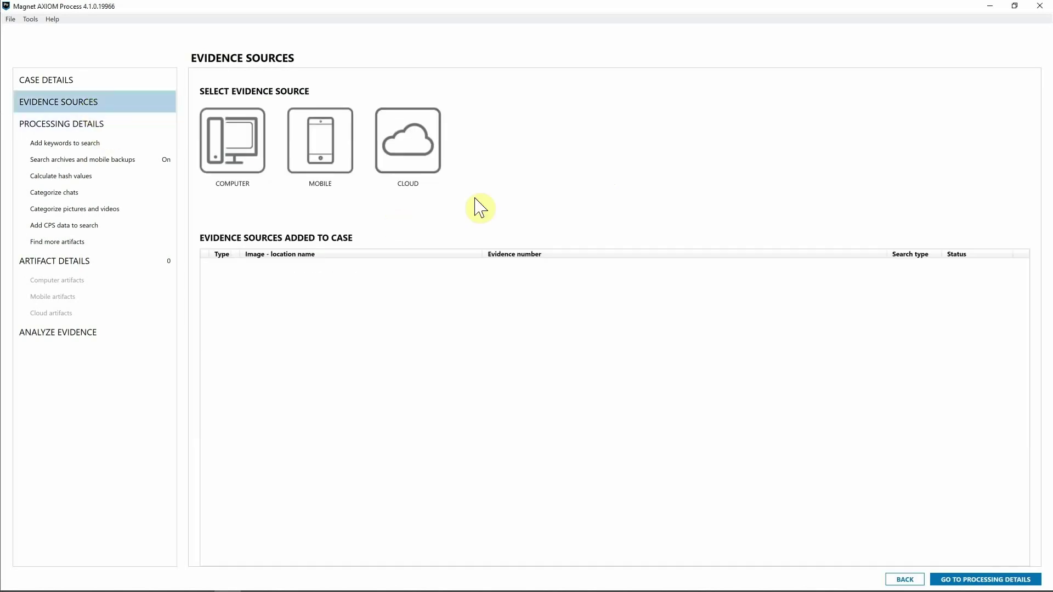
pyautogui.click(419, 148)
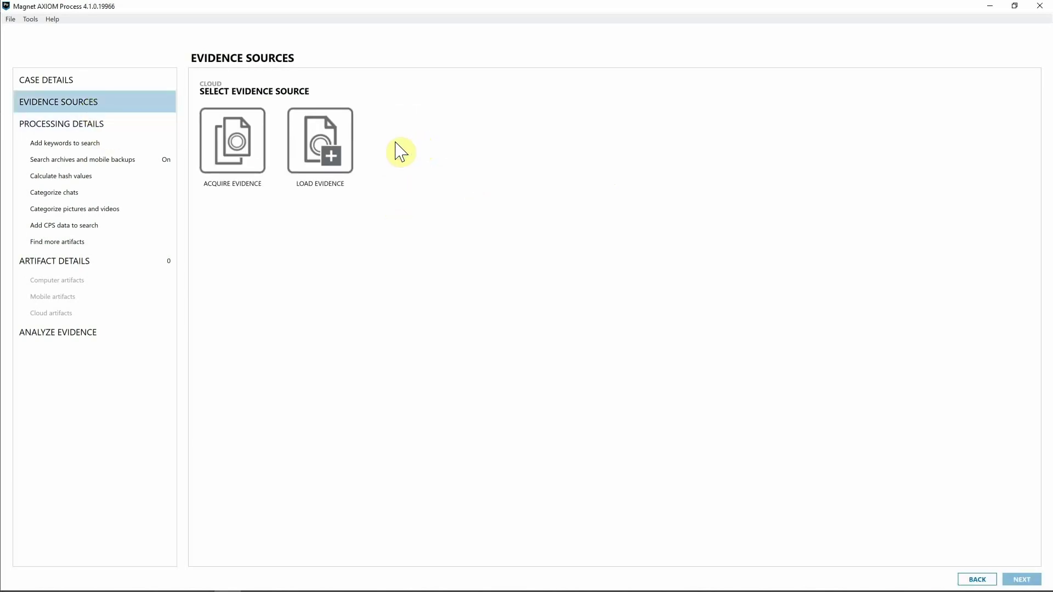
pyautogui.click(258, 148)
pyautogui.click(254, 117)
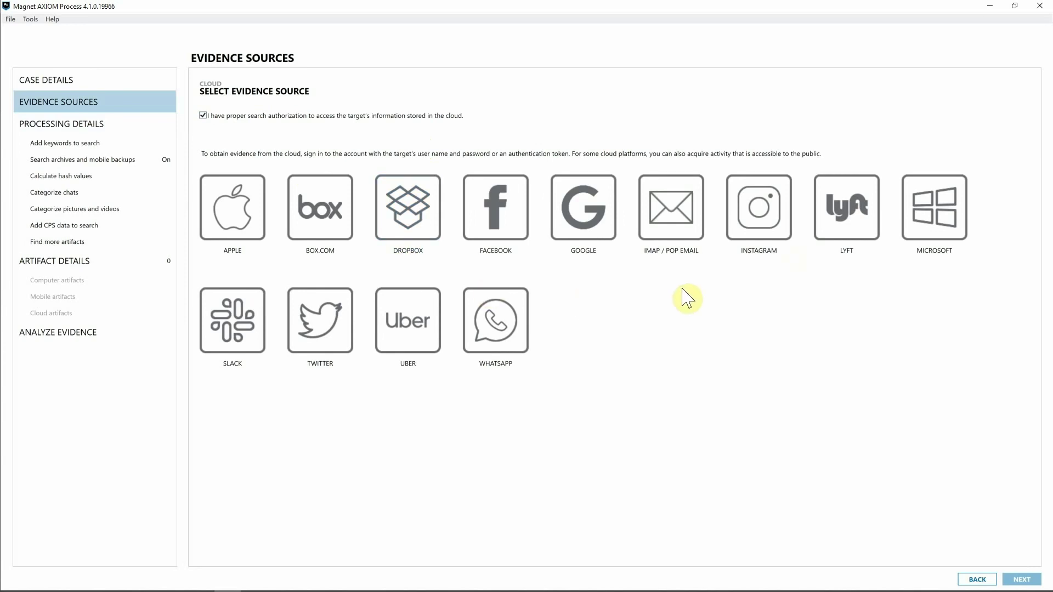
pyautogui.click(835, 227)
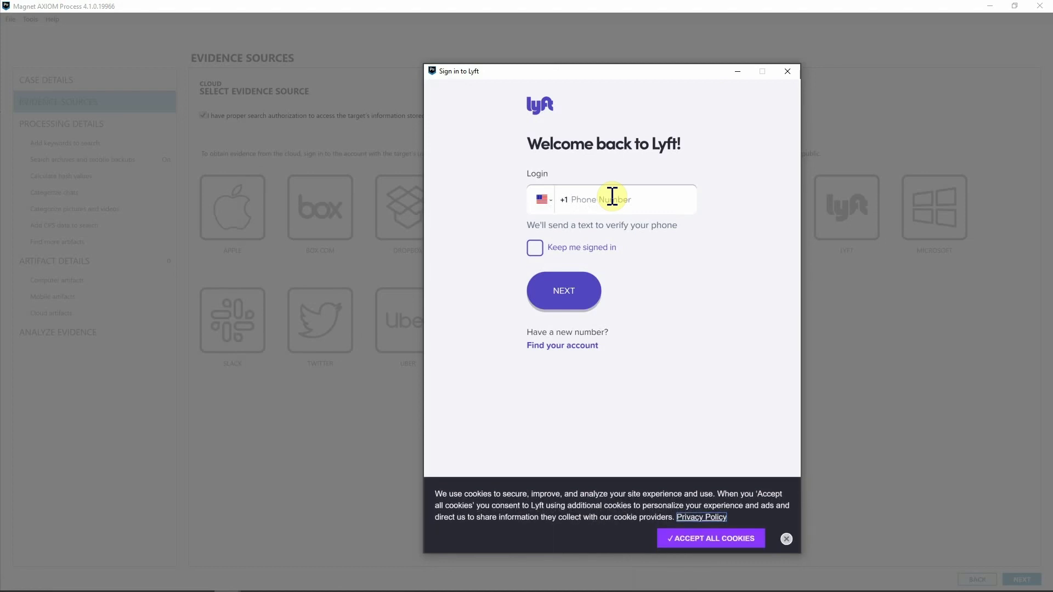
# - Enter the target's phone number and the Lyft verification code
pyautogui.click(612, 197)
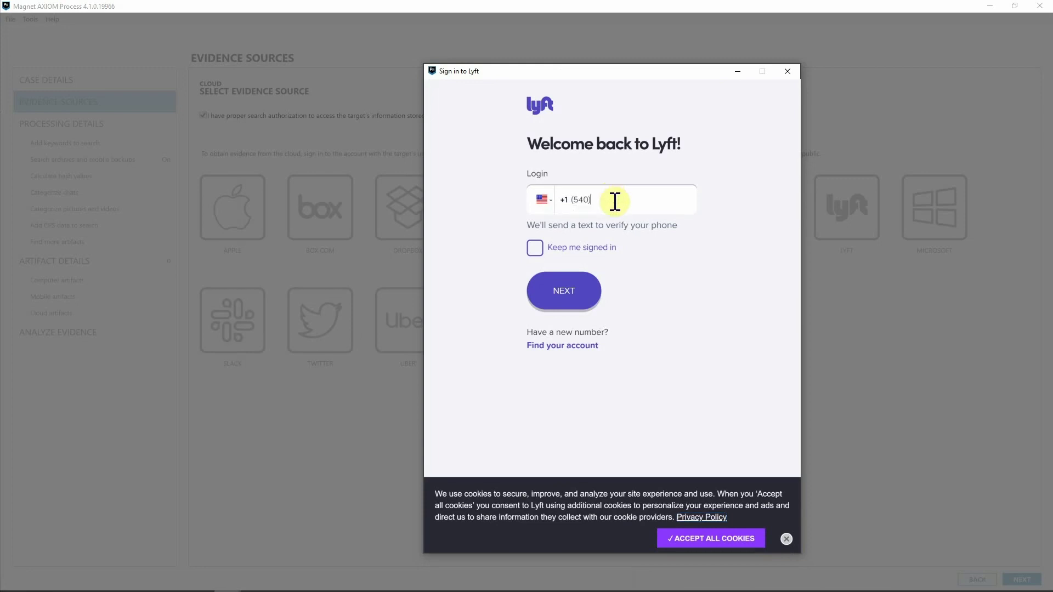
pyautogui.press('Return')
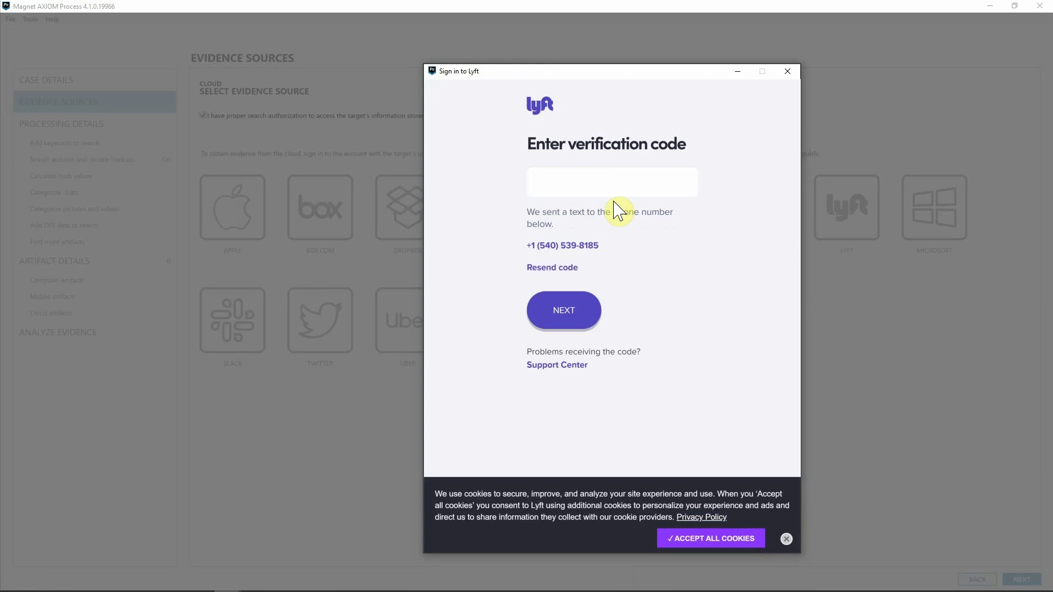
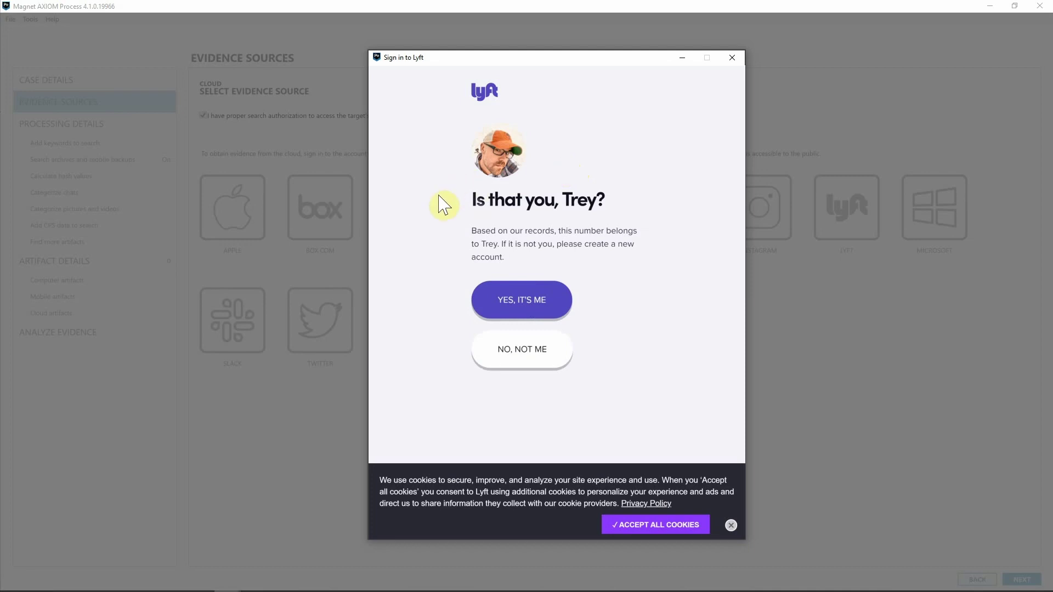
# - Confirm the Lyft account is the target's and submit the account e-mail to finish signing in
pyautogui.click(531, 298)
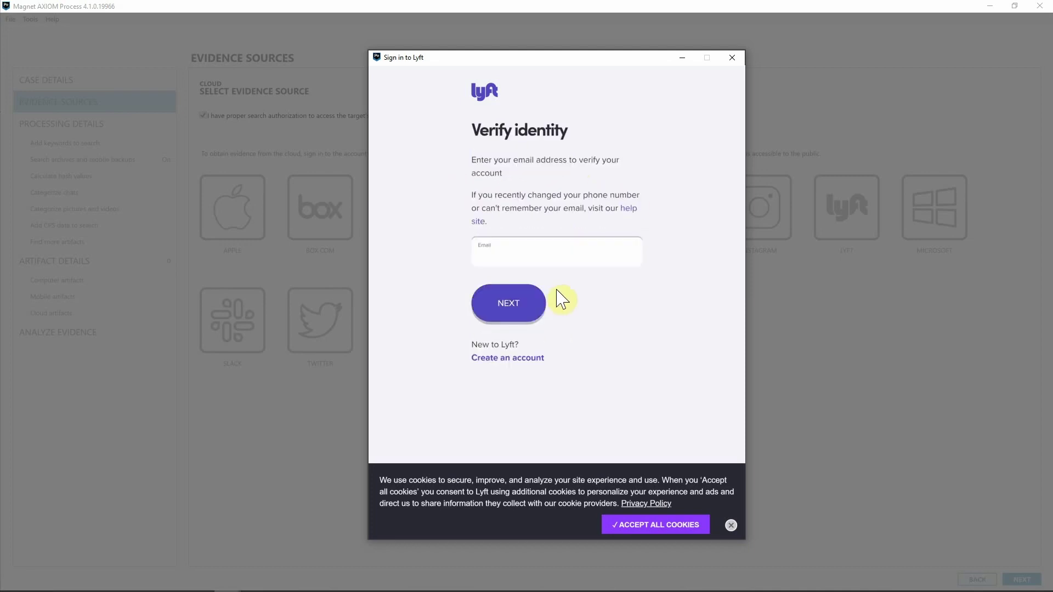
pyautogui.click(530, 258)
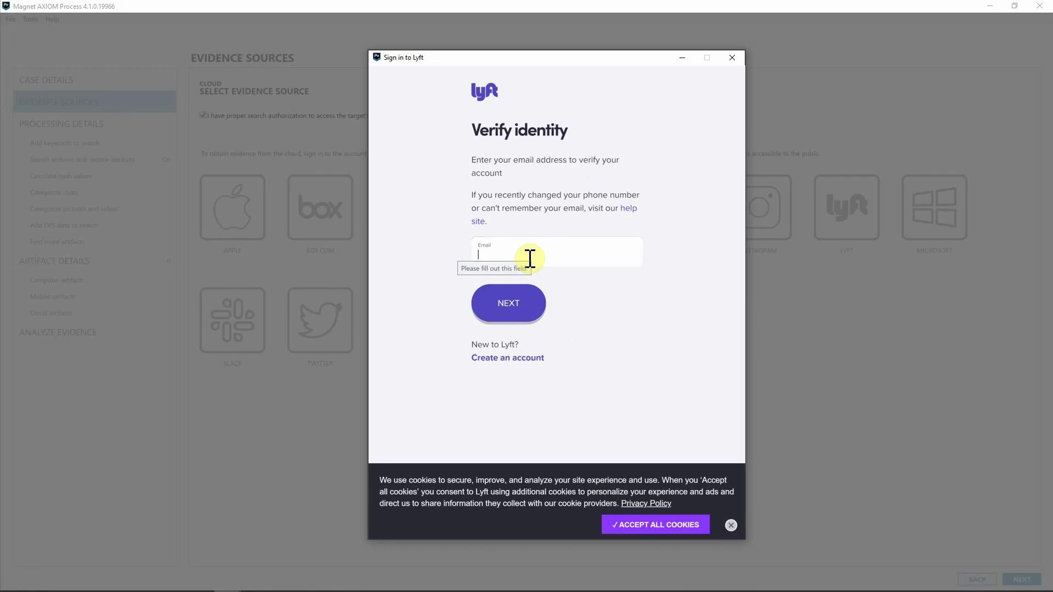
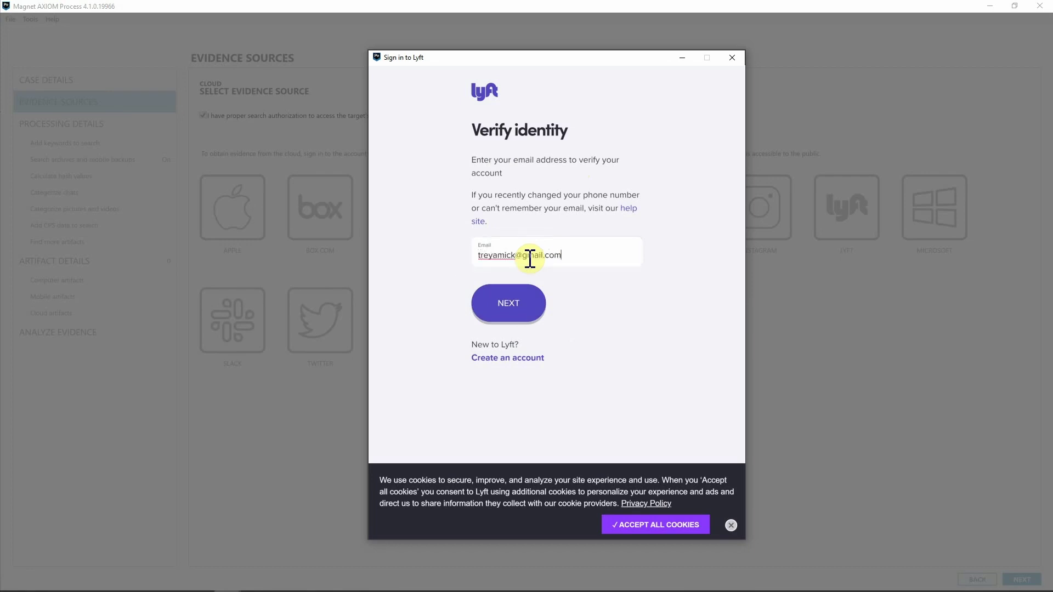
pyautogui.press('Return')
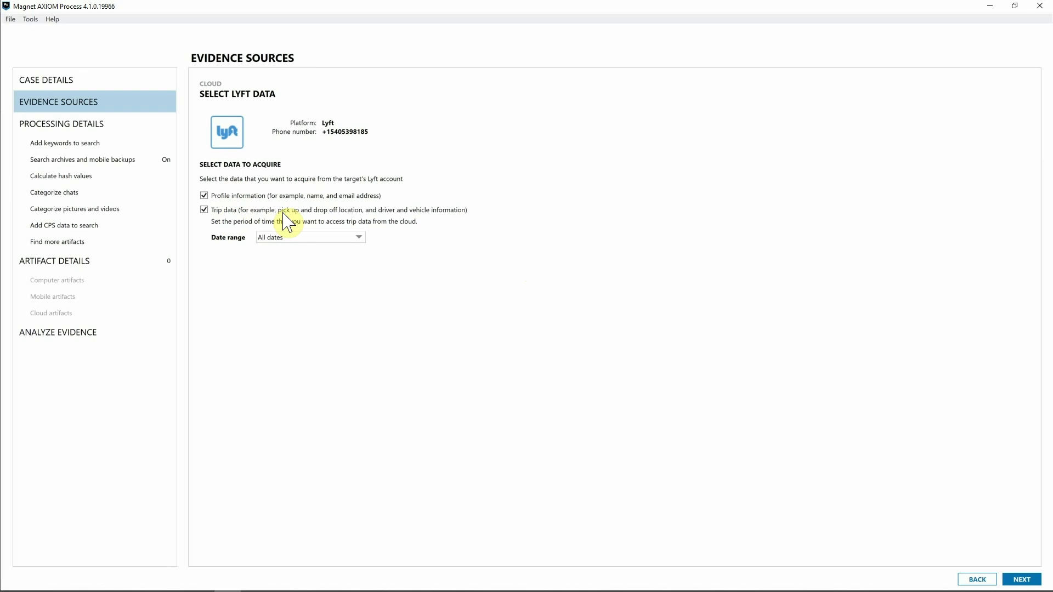
# - Set the Lyft trip date range to After December 1, 2019
pyautogui.click(290, 239)
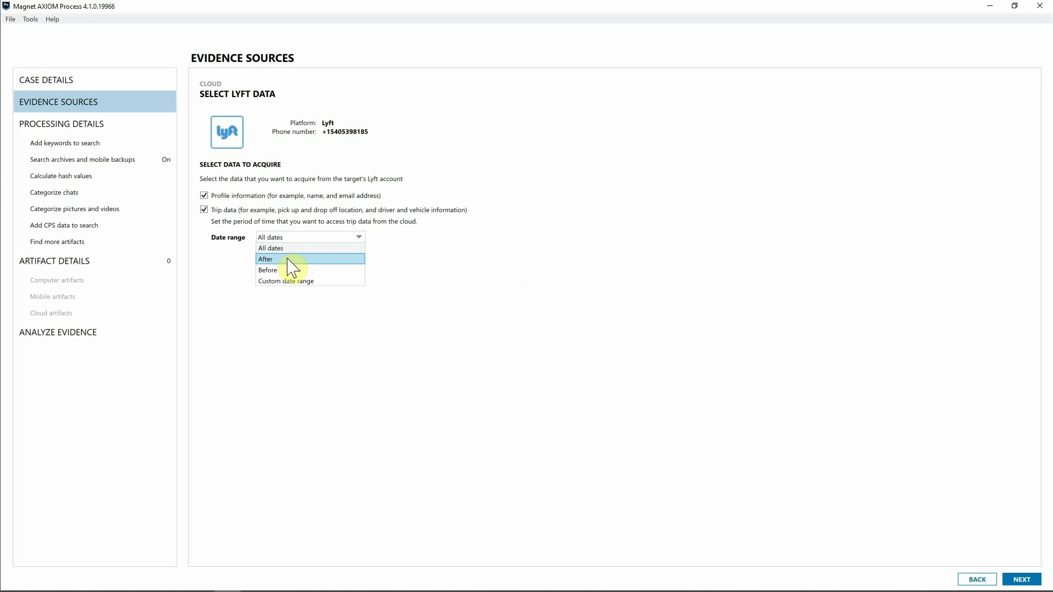
pyautogui.click(290, 259)
pyautogui.click(478, 240)
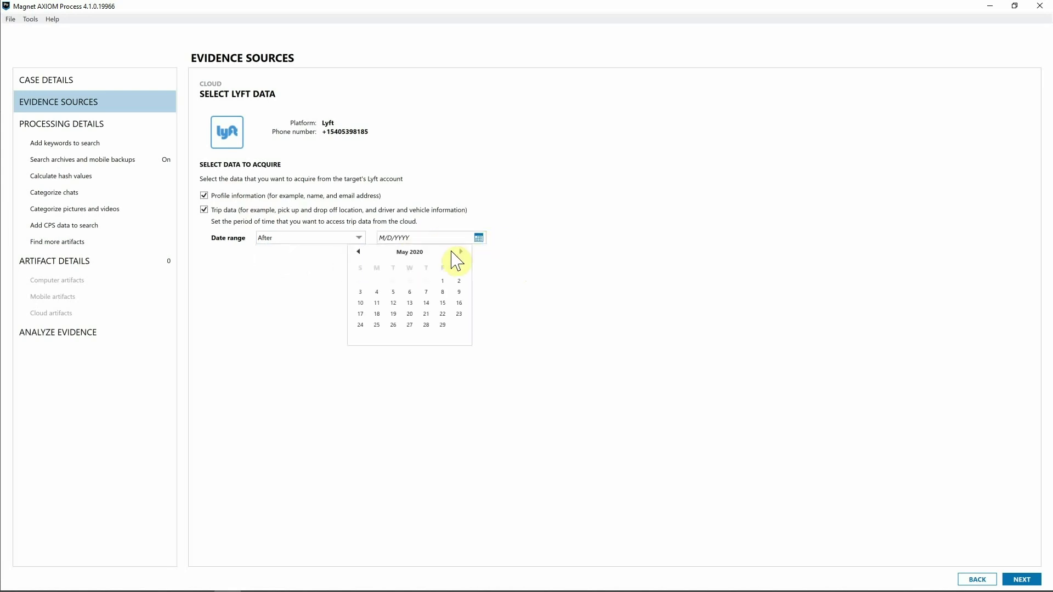
pyautogui.click(360, 252)
pyautogui.click(360, 252)
pyautogui.click(359, 252)
pyautogui.click(360, 253)
pyautogui.click(360, 252)
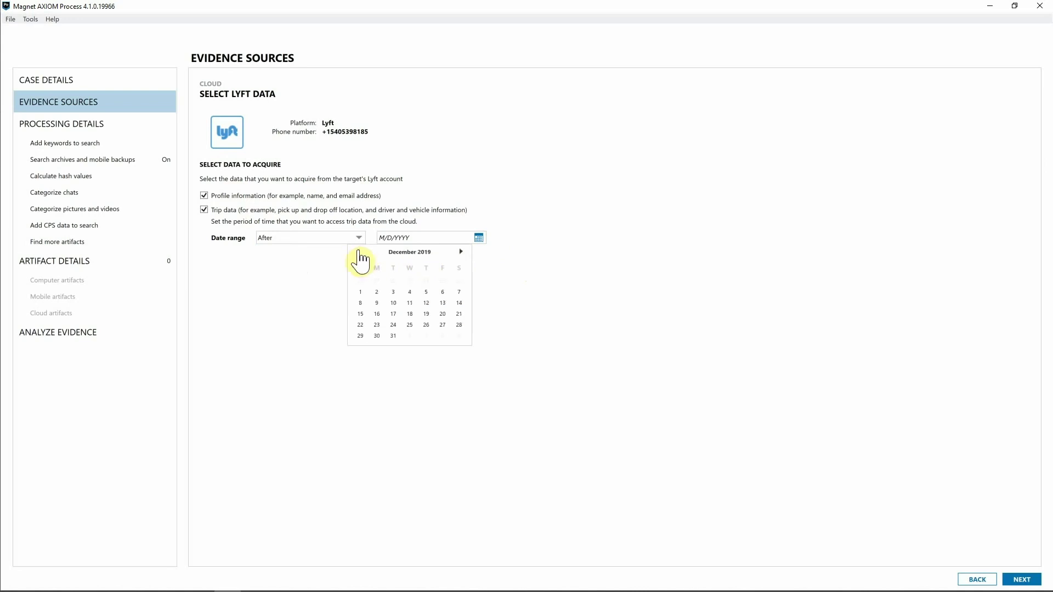
pyautogui.click(362, 292)
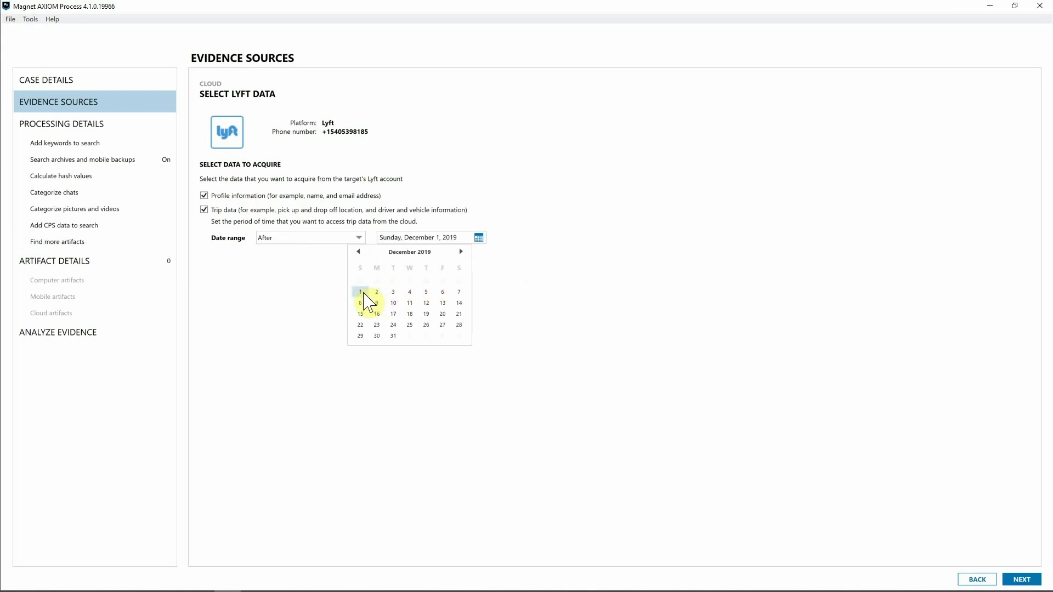
# - Add the Cloud - Lyft source to the case and run Analyze Evidence
pyautogui.click(1022, 580)
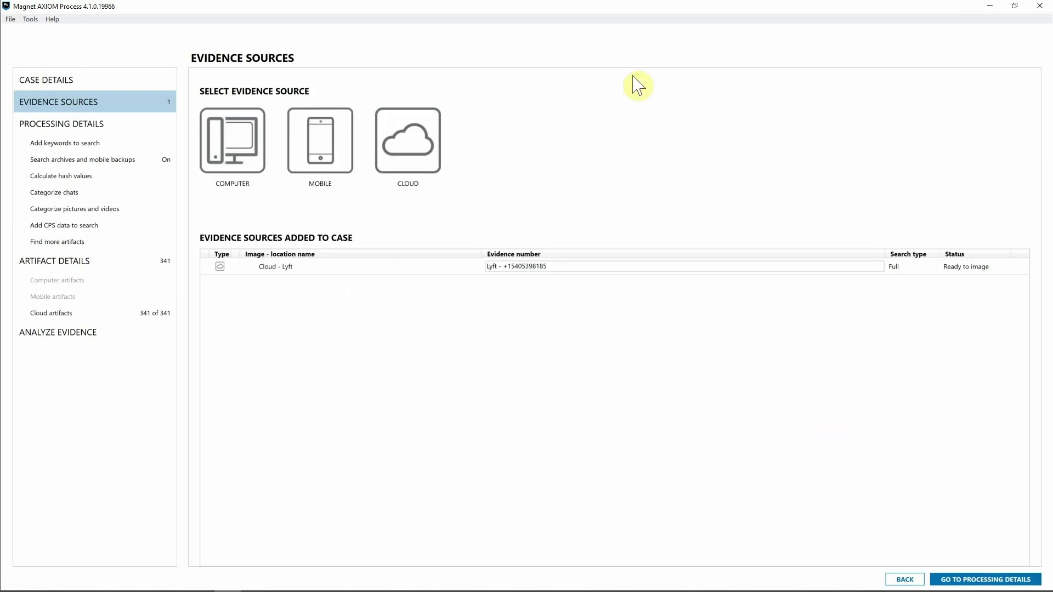
pyautogui.click(554, 271)
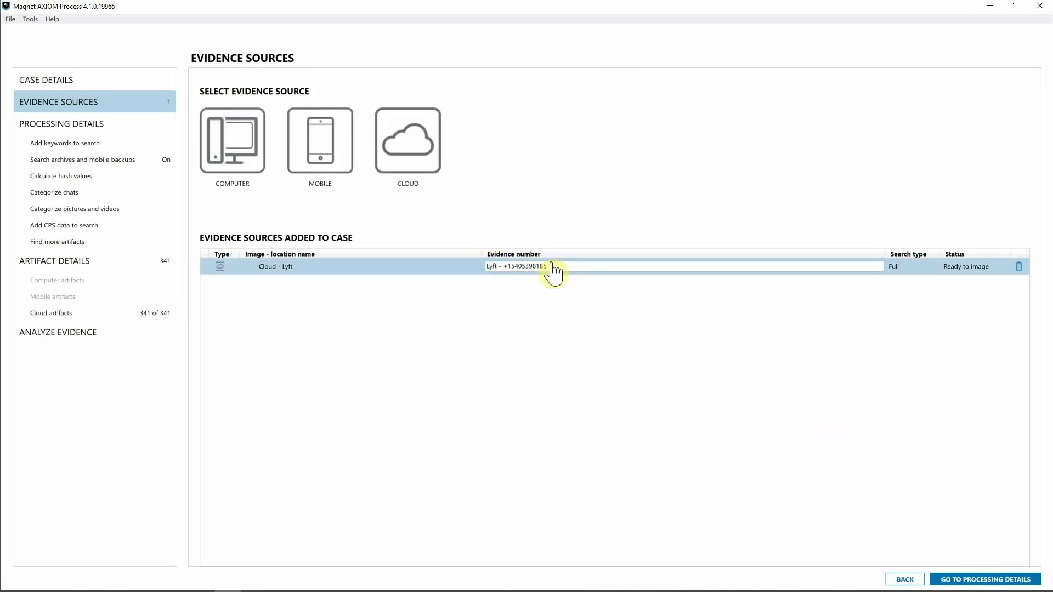
pyautogui.click(86, 336)
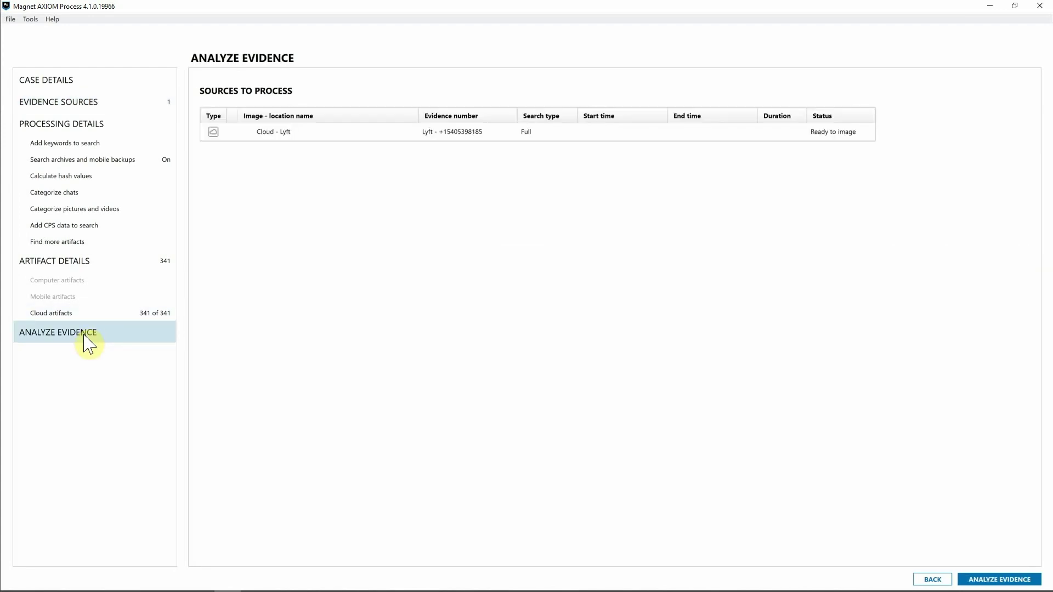
pyautogui.click(999, 580)
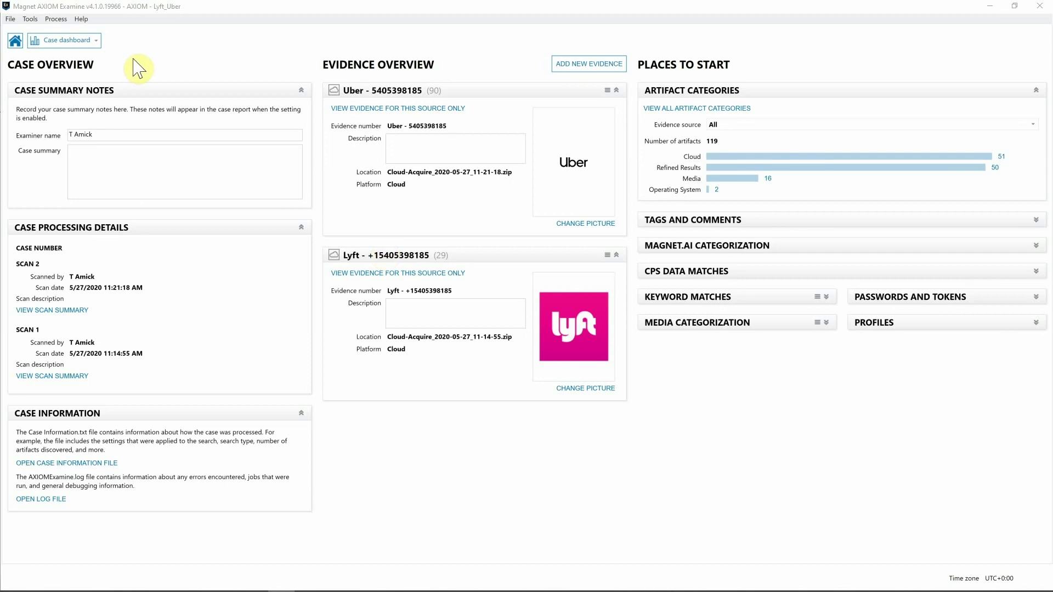
# - Switch AXIOM Examine to the Artifacts view filtered to the 51 CLOUD artifacts
pyautogui.click(71, 40)
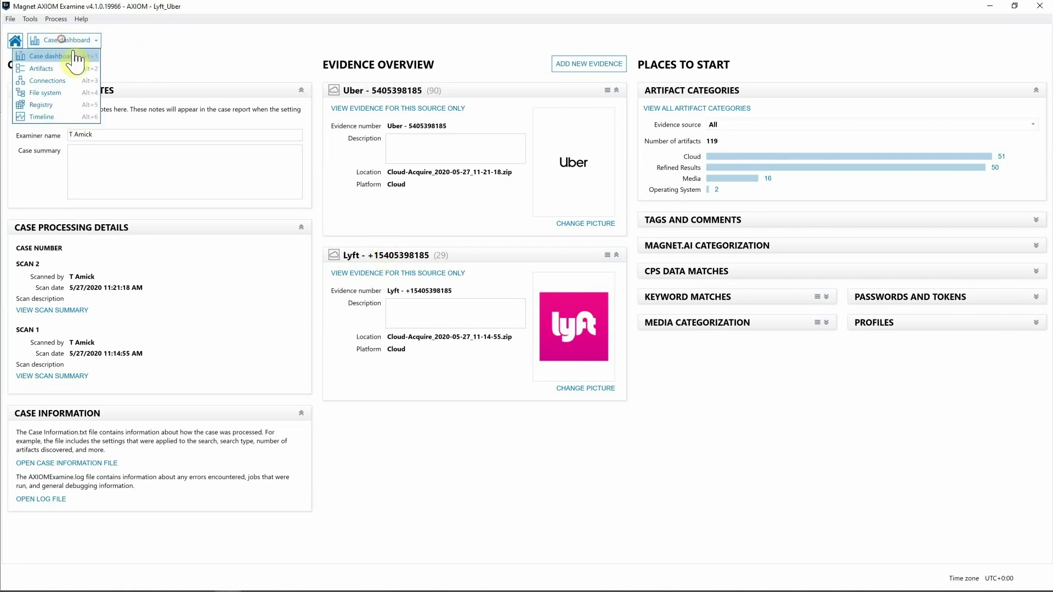
pyautogui.click(78, 63)
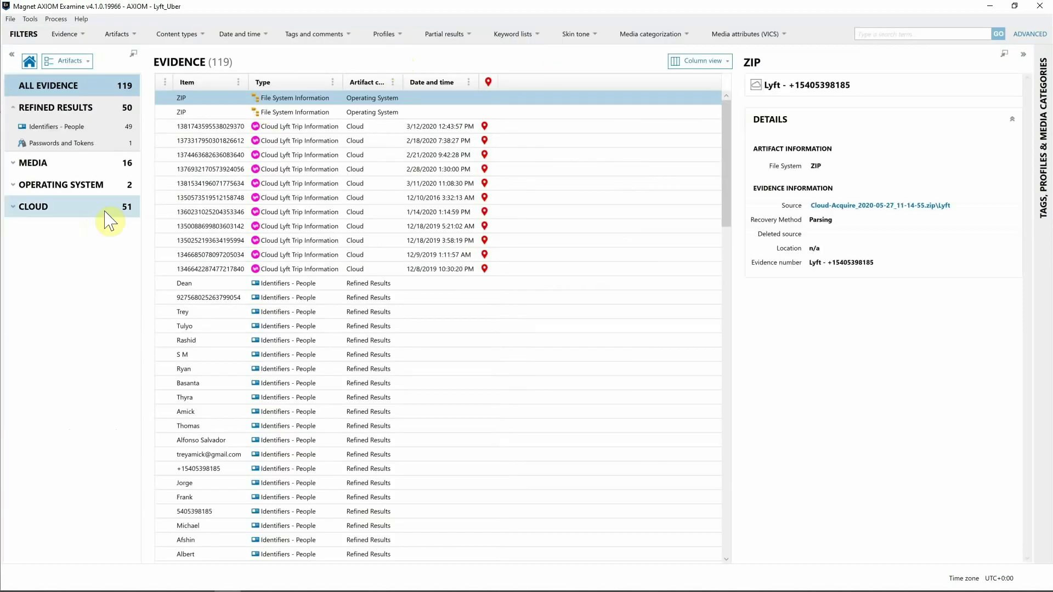
pyautogui.click(77, 213)
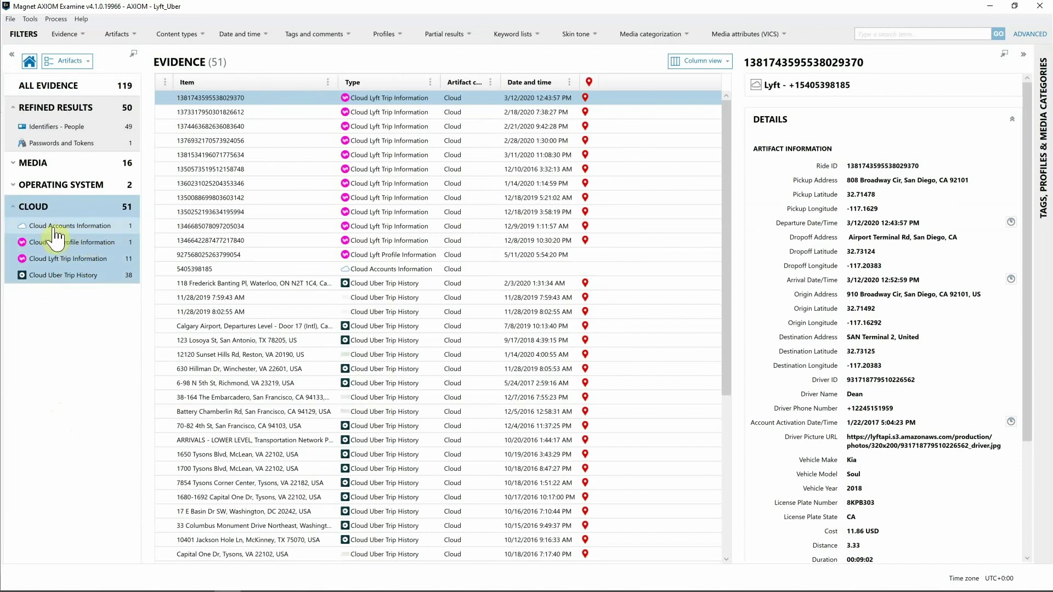
# - Filter to the Cloud Lyft Profile Information record to view its profile photo URL
pyautogui.click(91, 244)
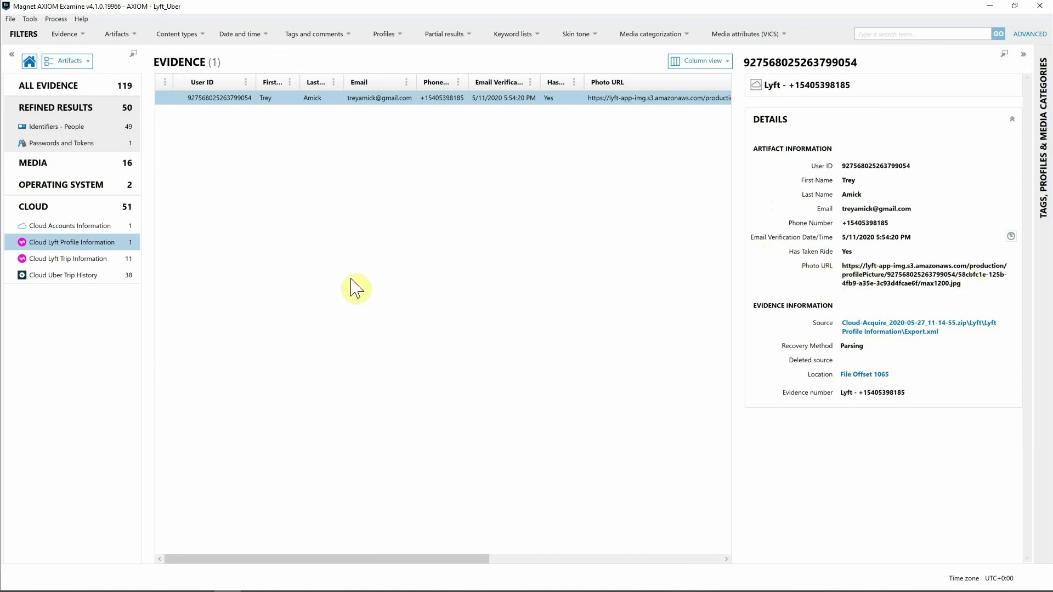
# - Show the 11 Lyft trips, widen Pickup Latitude, and review a trip's details down to Evidence Information
pyautogui.click(75, 260)
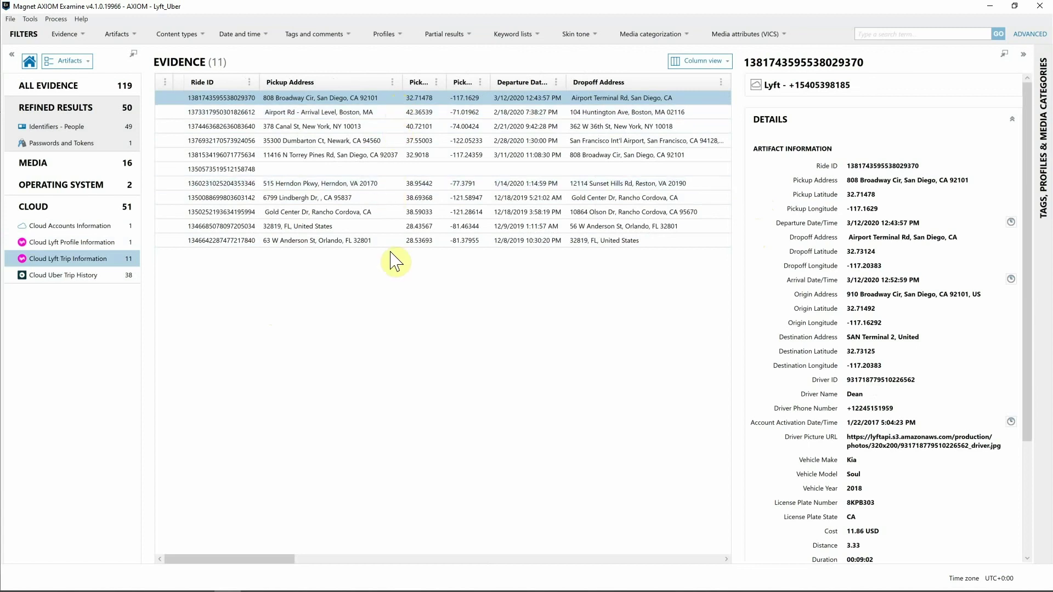
pyautogui.keyDown('ctrl'); pyautogui.click(603, 112); pyautogui.keyUp('ctrl')
pyautogui.moveTo(447, 85); pyautogui.dragTo(479, 86)
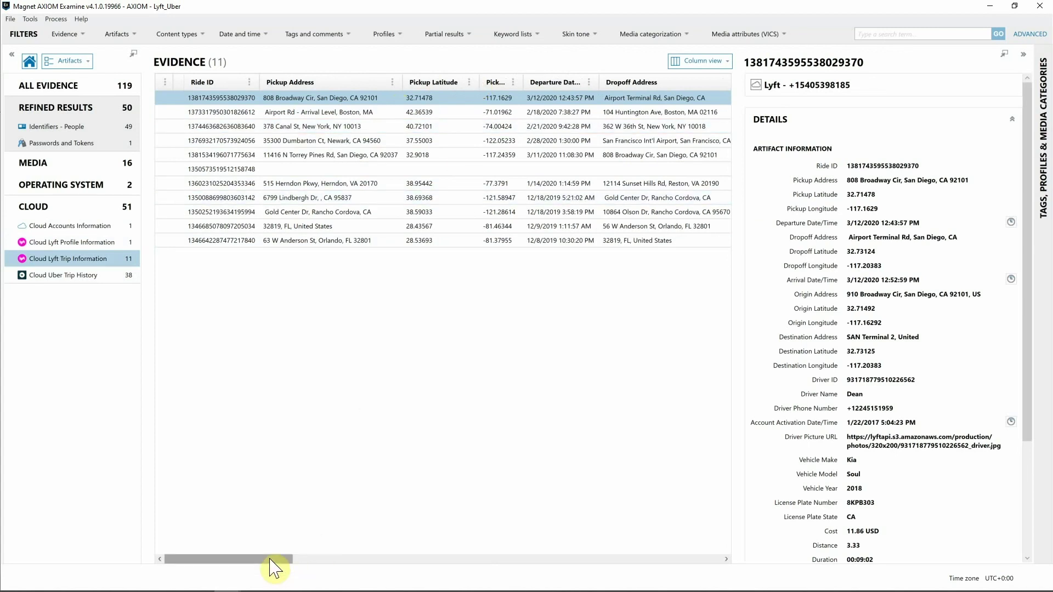
pyautogui.moveTo(236, 561)
pyautogui.mouseDown()
pyautogui.moveTo(315, 563)
pyautogui.moveTo(263, 565)
pyautogui.mouseUp()
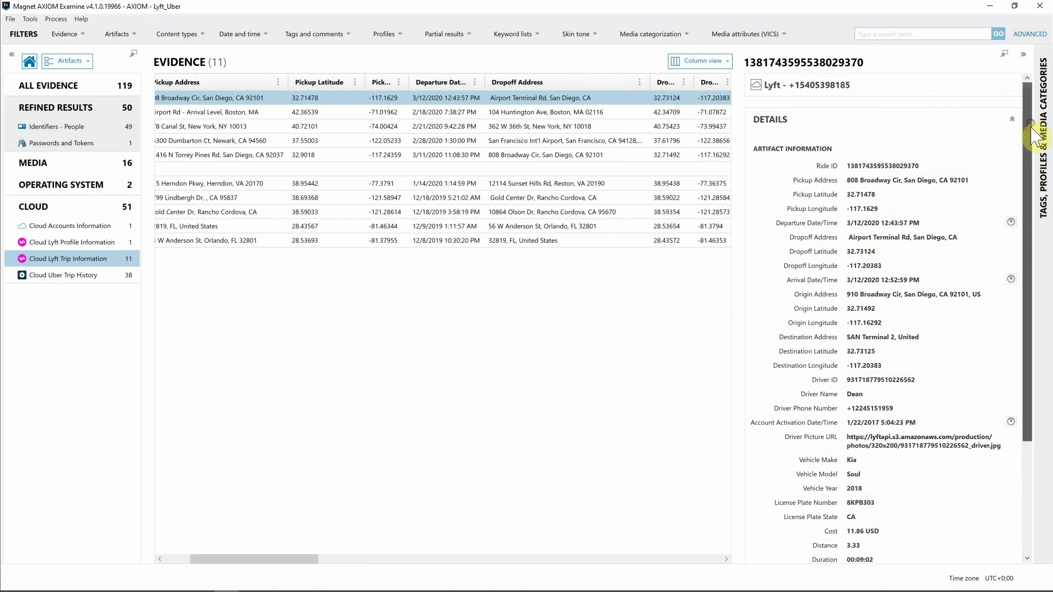
pyautogui.moveTo(1030, 132); pyautogui.dragTo(1029, 177)
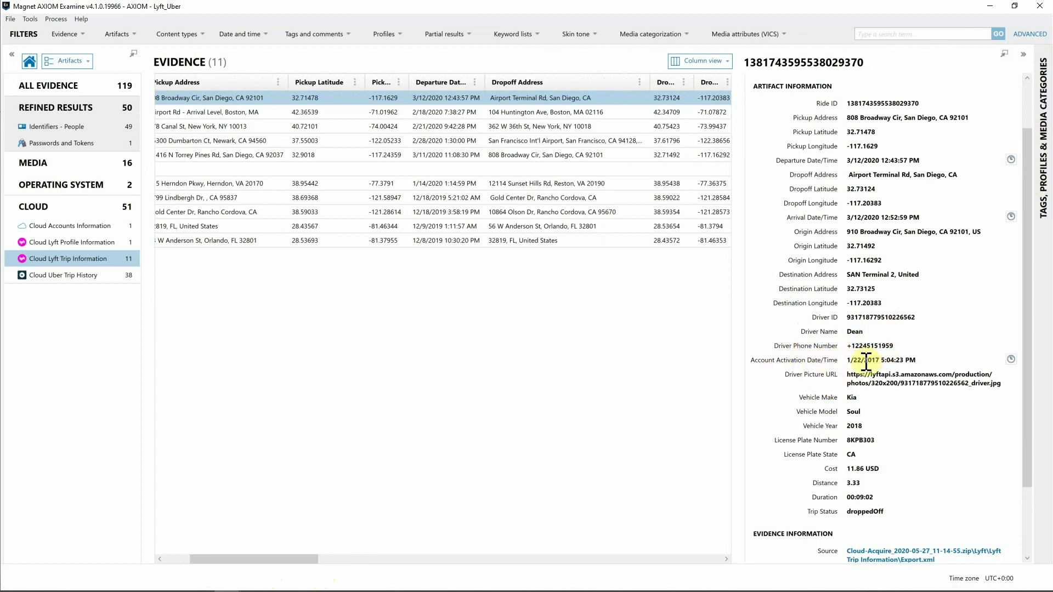
pyautogui.moveTo(1027, 279); pyautogui.dragTo(1026, 331)
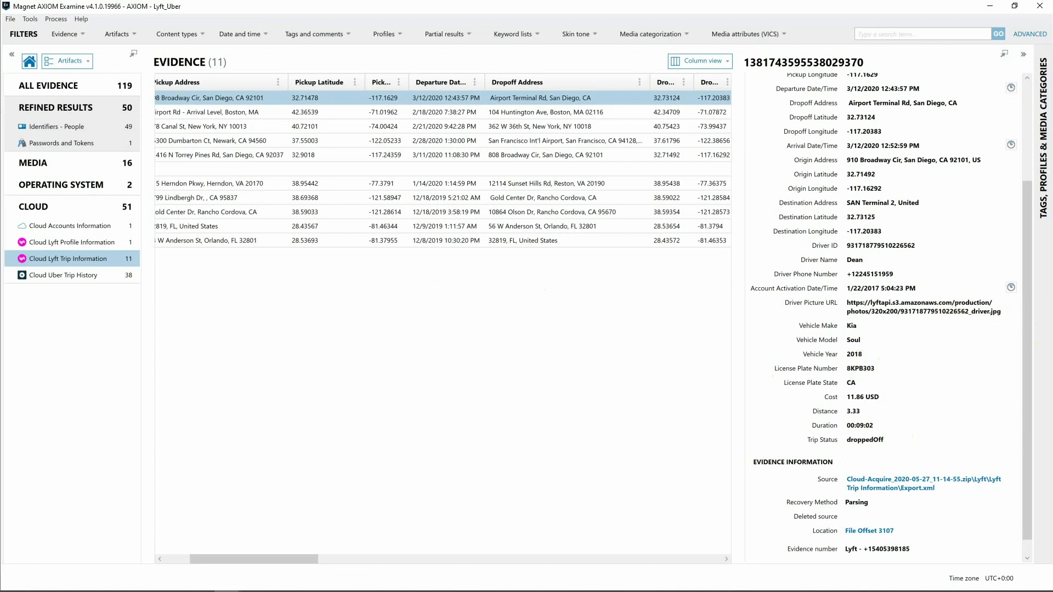
pyautogui.click(220, 274)
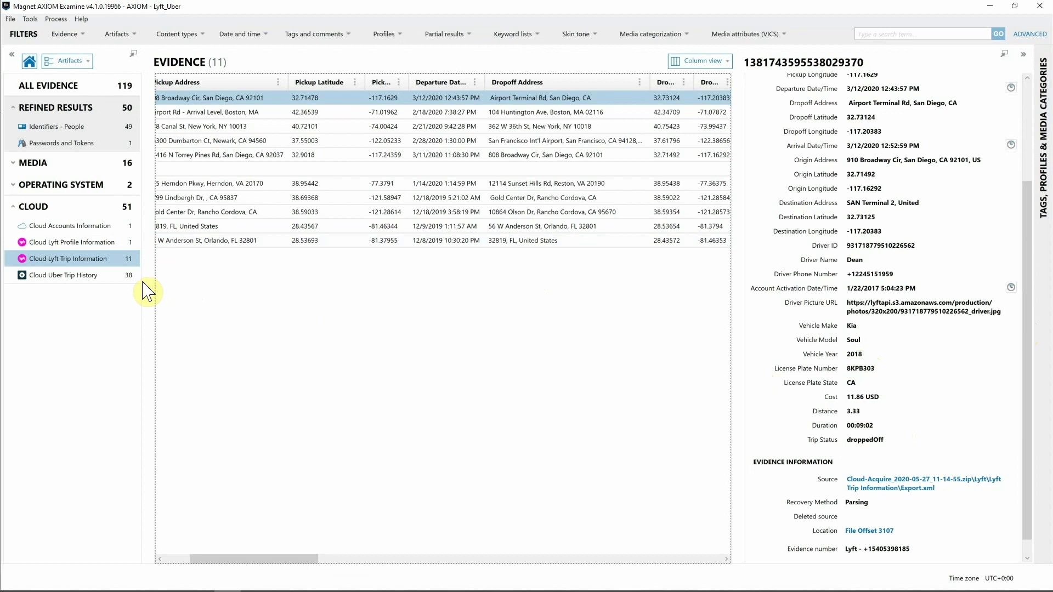
# - Review Cloud Uber Trip History details, then list the 16 MEDIA pictures and select two
pyautogui.click(87, 275)
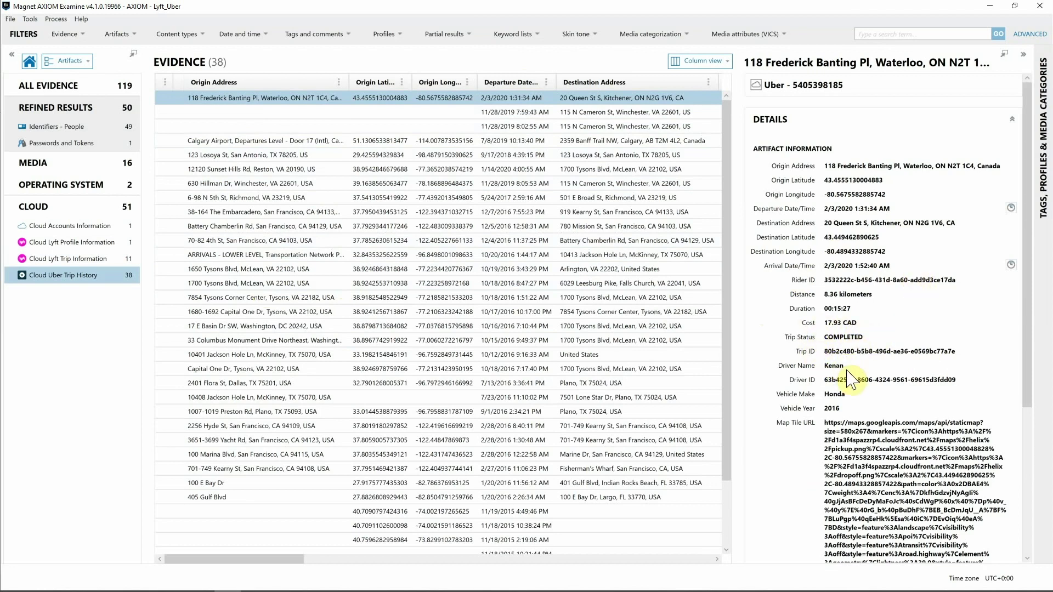
pyautogui.moveTo(1030, 326); pyautogui.dragTo(1005, 393)
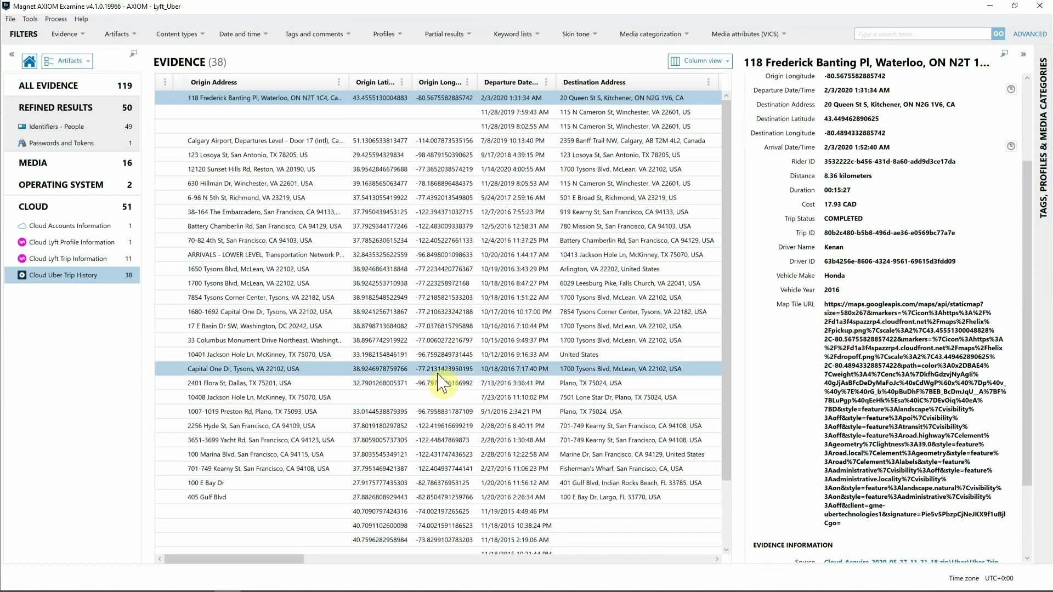
pyautogui.click(53, 165)
pyautogui.moveTo(244, 126); pyautogui.dragTo(743, 167)
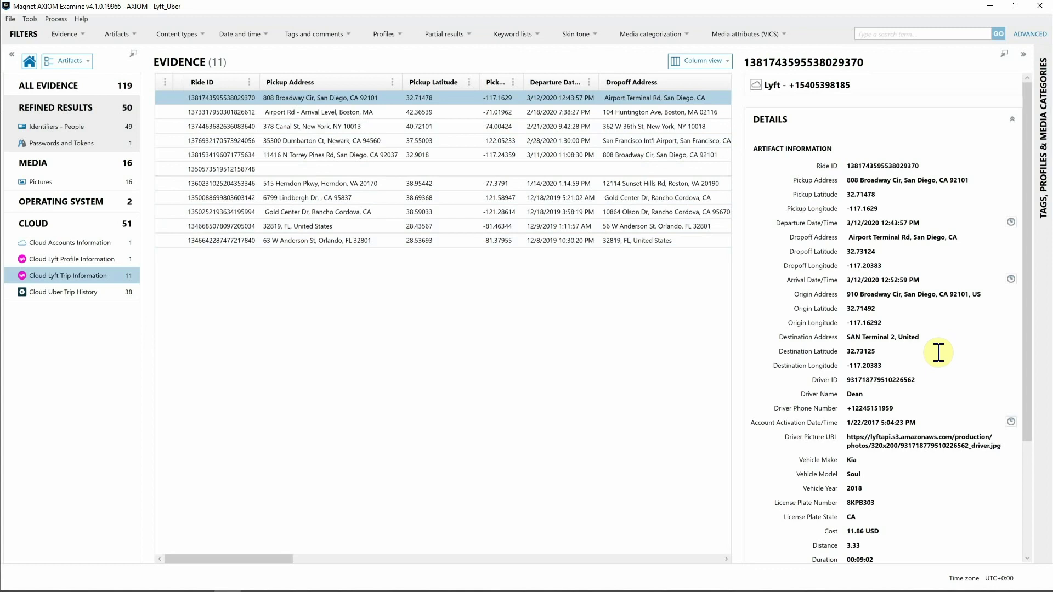
# - Copy the first Lyft trip's Driver Picture URL and bring up Chrome's address bar
pyautogui.moveTo(1027, 329); pyautogui.dragTo(1026, 365)
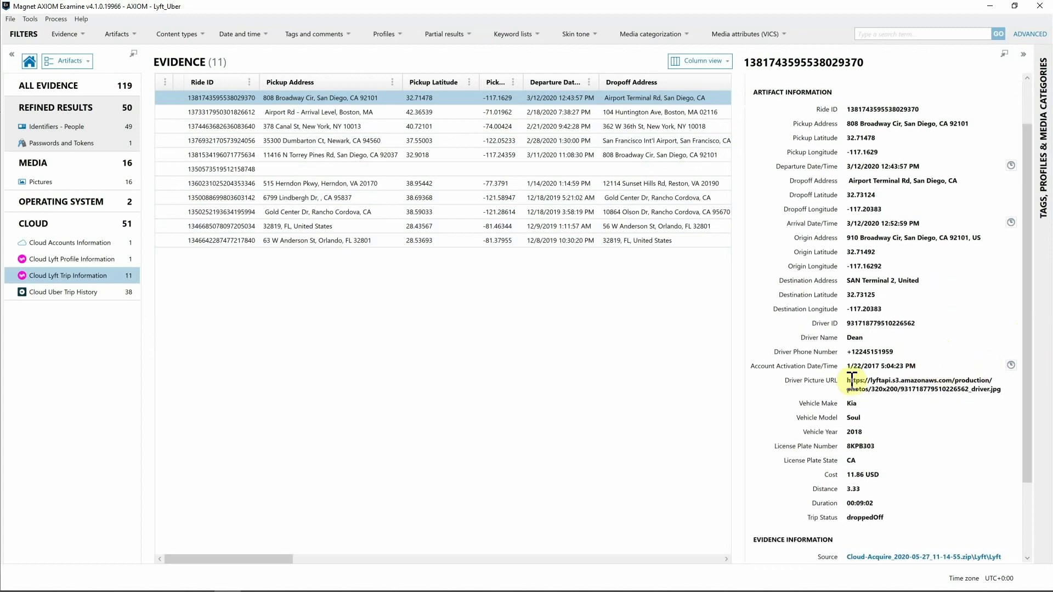
pyautogui.moveTo(846, 382); pyautogui.dragTo(953, 404)
pyautogui.hotkey('ctrl', 'c')
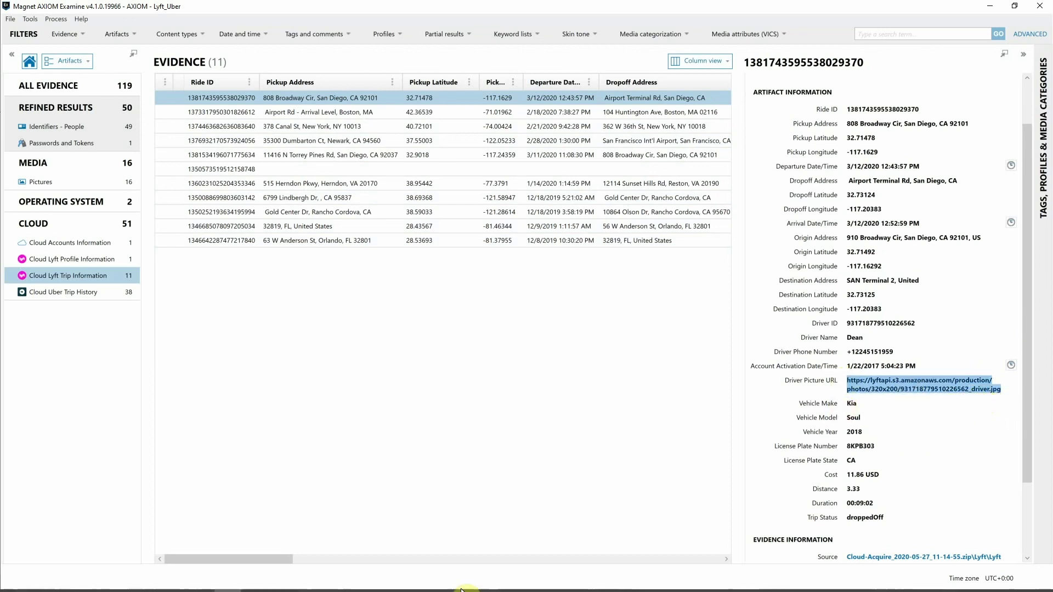
pyautogui.moveTo(379, 586)
pyautogui.click(184, 586)
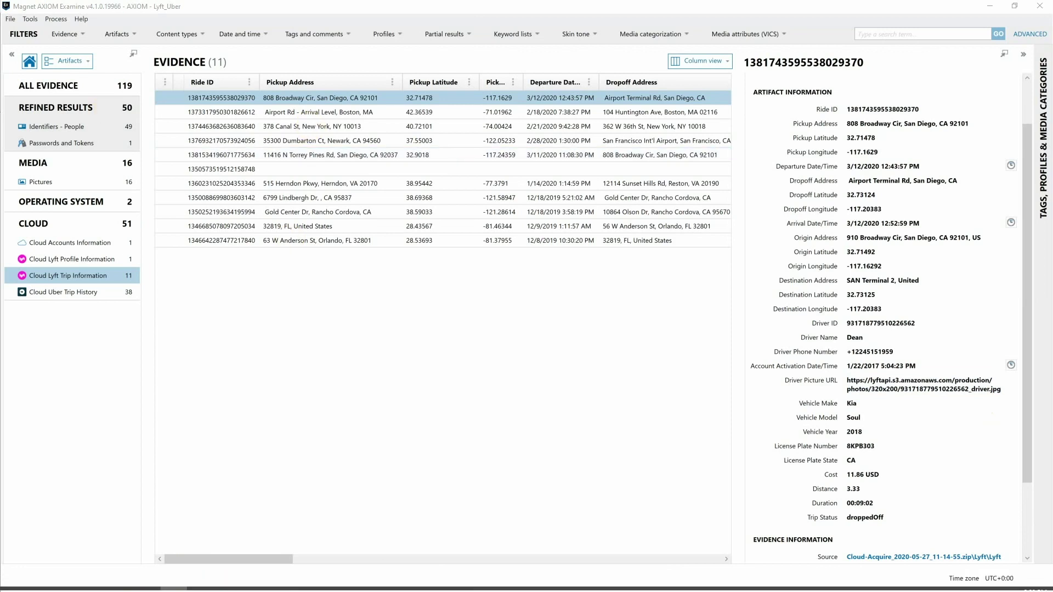
pyautogui.click(338, 23)
# - Load the copied driver picture URL in Chrome, then switch to Magnet Web Page Saver
pyautogui.hotkey('ctrl', 'v')
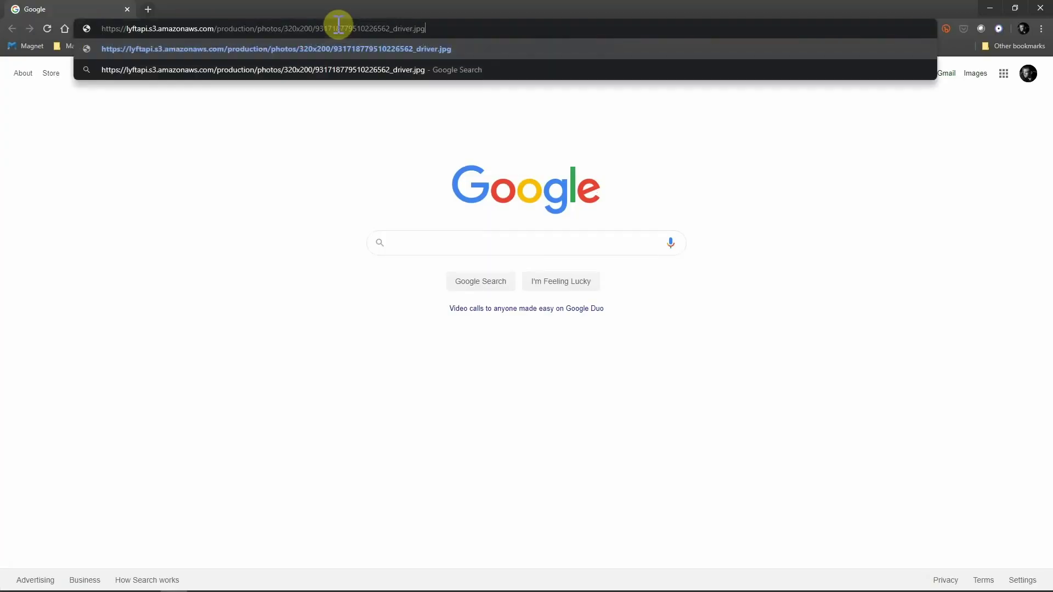
pyautogui.press('Return')
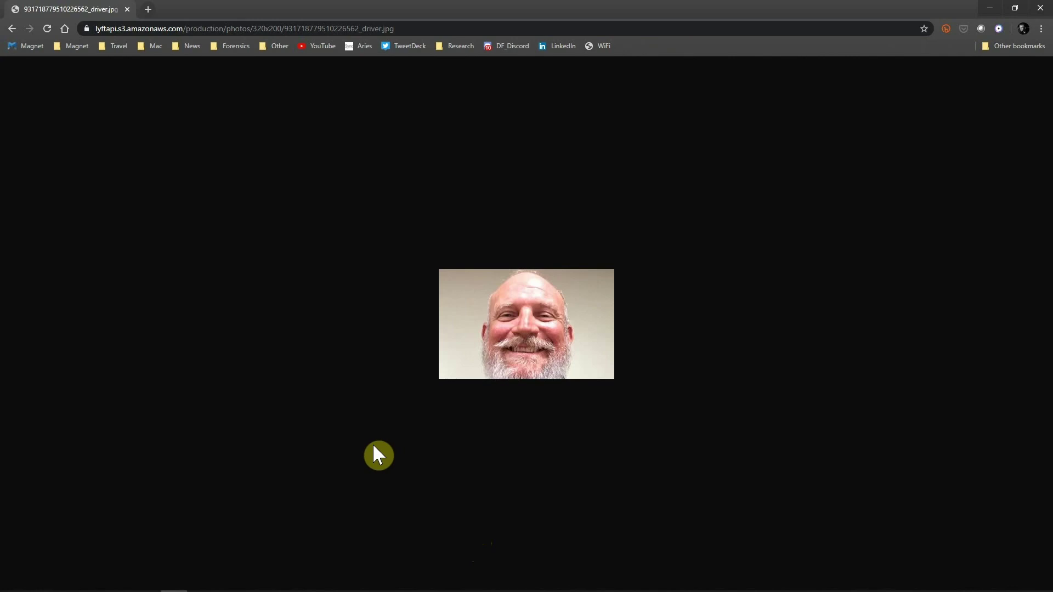
pyautogui.moveTo(375, 590)
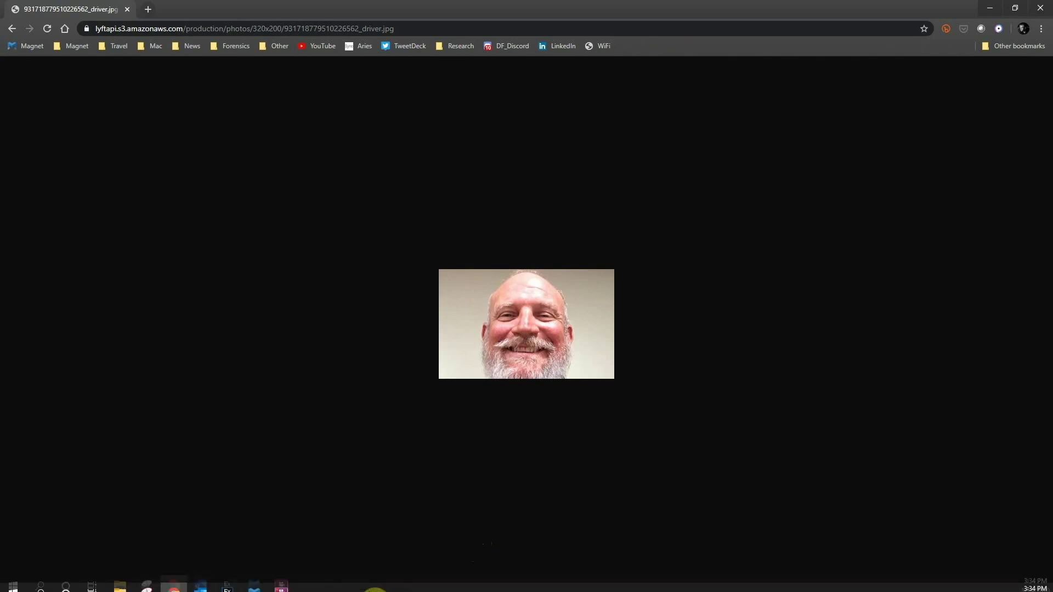
pyautogui.click(258, 584)
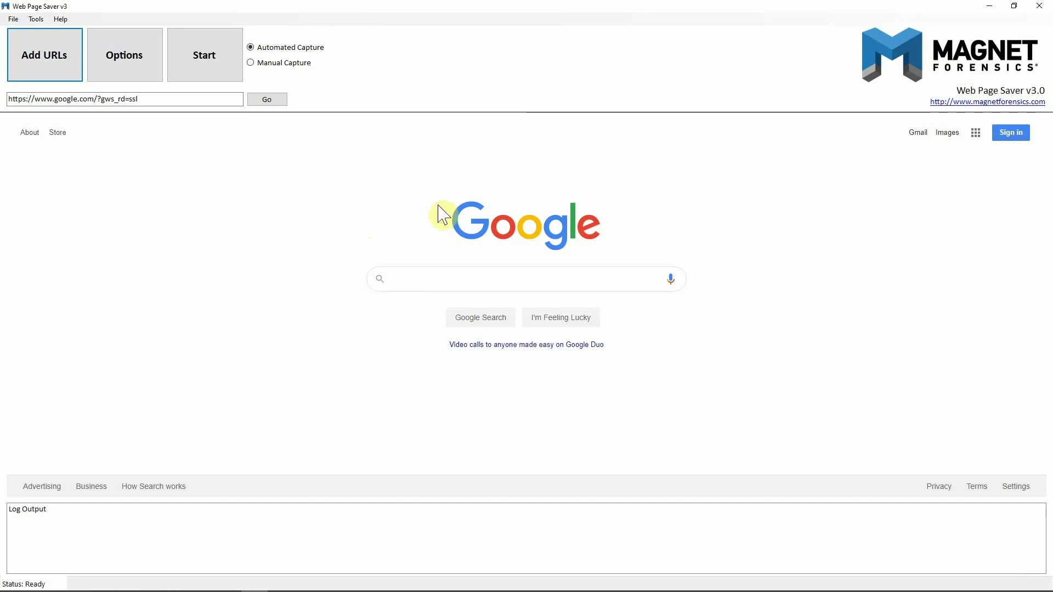
# - Switch back to Magnet AXIOM Examine and select all 11 Lyft trip rows
pyautogui.moveTo(318, 585)
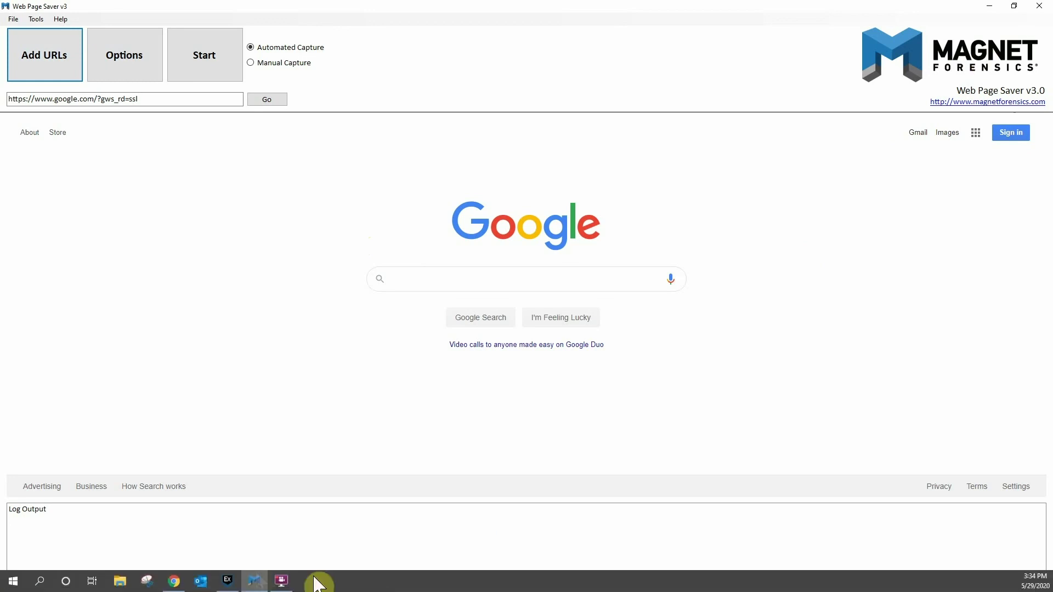
pyautogui.click(228, 581)
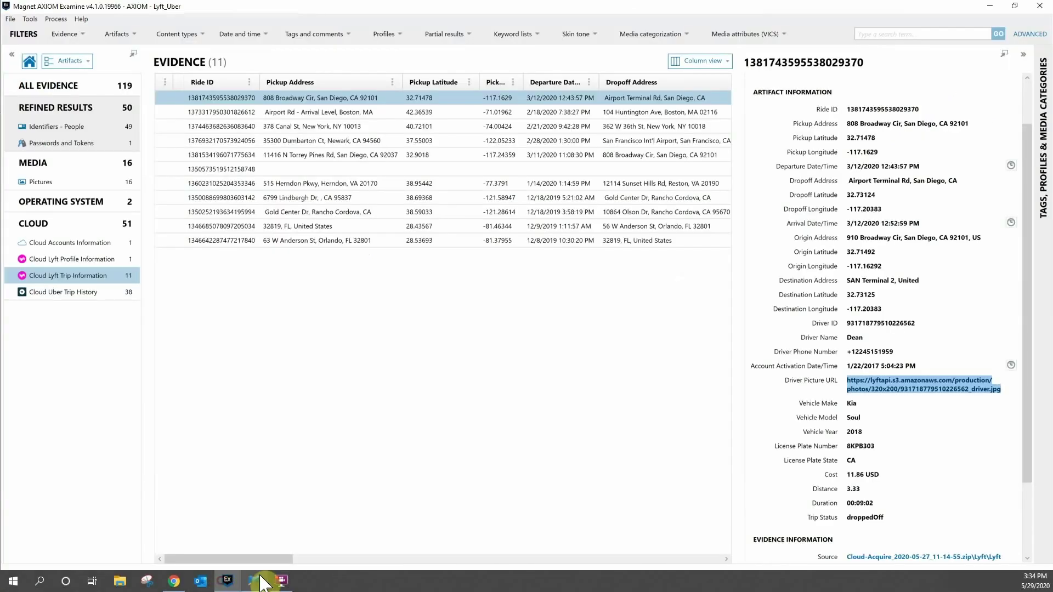
pyautogui.keyDown('shift'); pyautogui.click(309, 240); pyautogui.keyUp('shift')
# - Start a CSV export of only the selected Lyft trips
pyautogui.rightClick(308, 201)
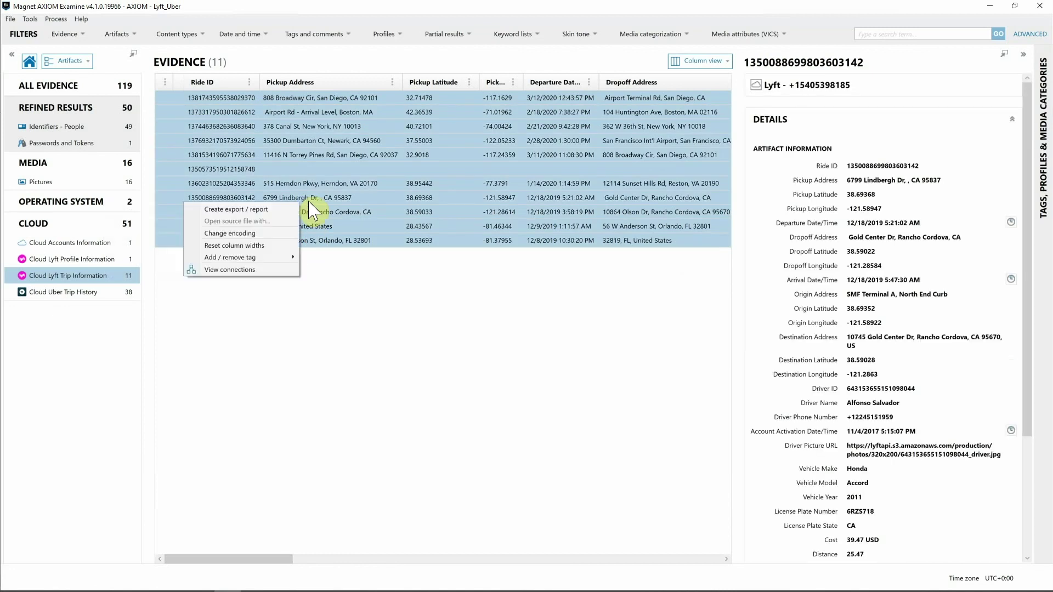
pyautogui.click(283, 209)
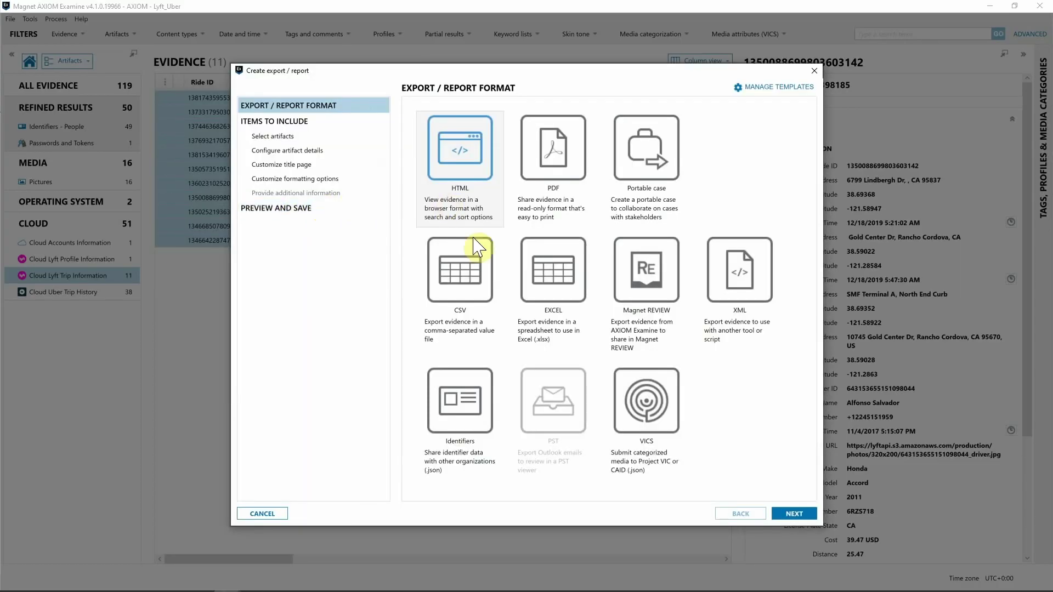
pyautogui.click(463, 266)
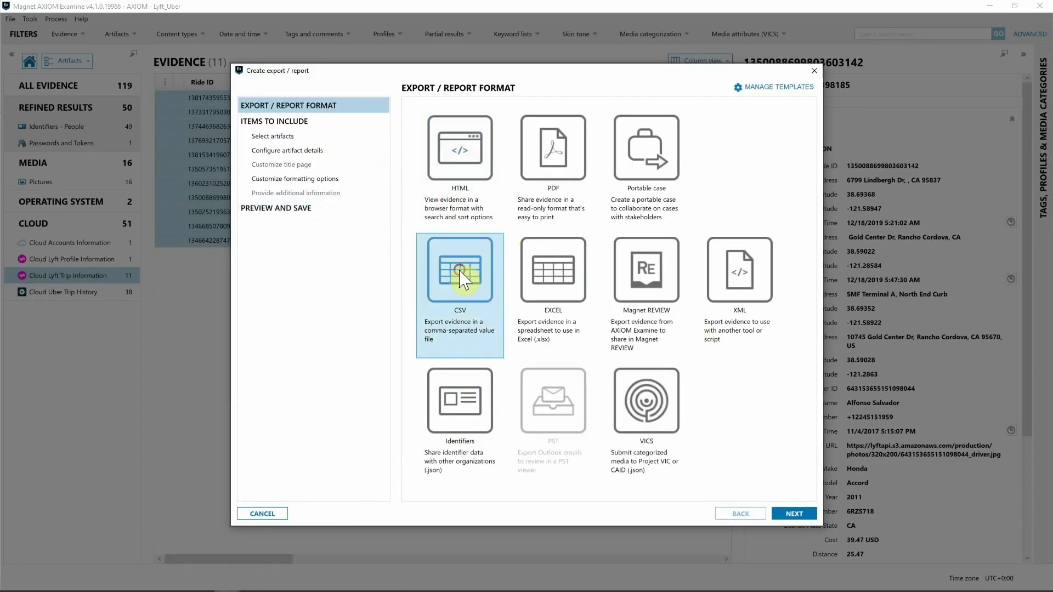
pyautogui.click(781, 517)
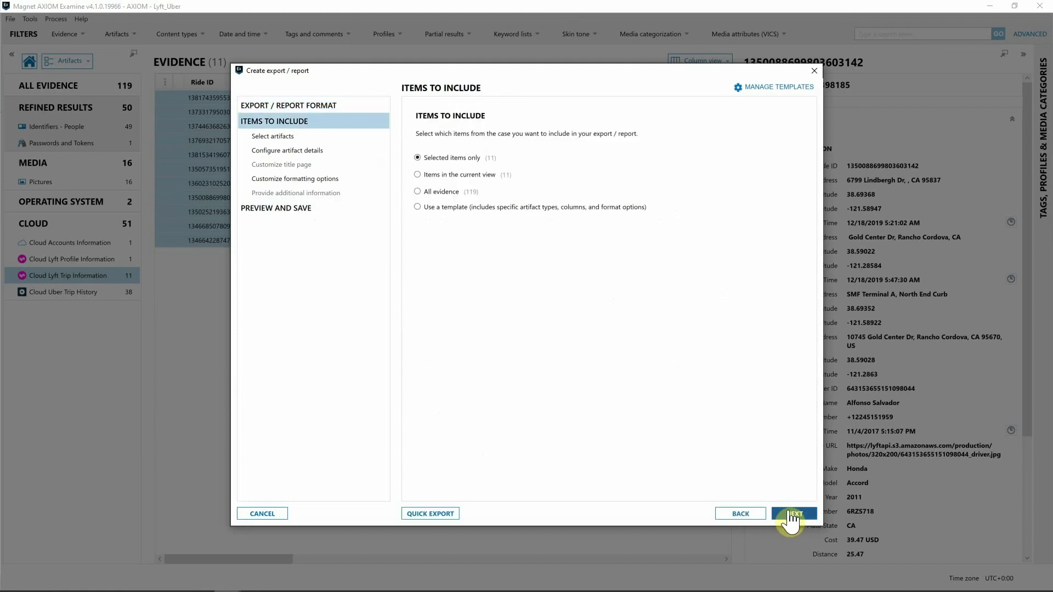
pyautogui.click(792, 516)
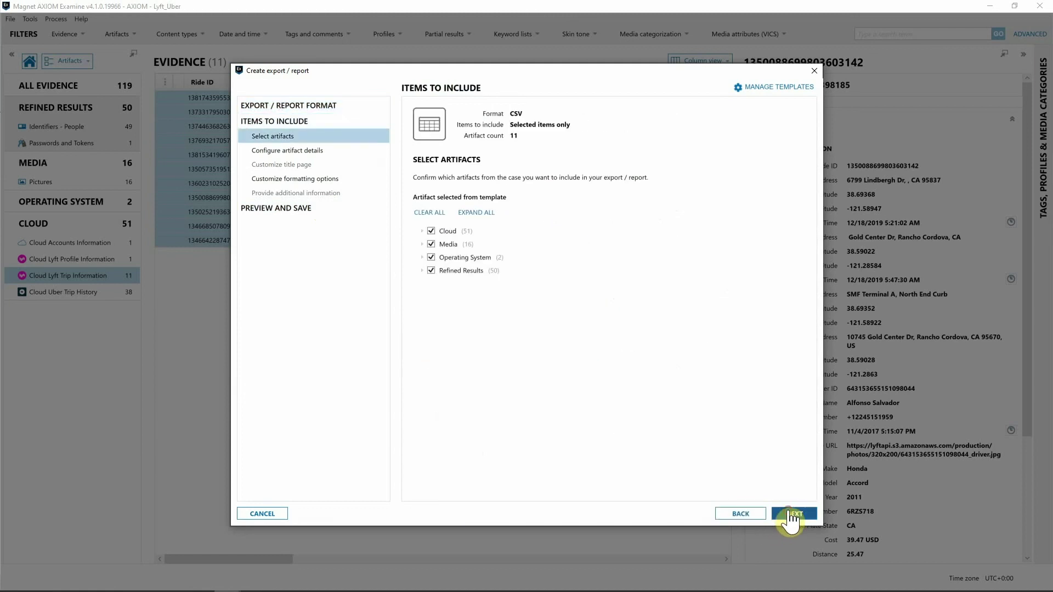
# - Limit the export to Cloud Lyft Trip Information and run it
pyautogui.click(430, 213)
pyautogui.click(423, 248)
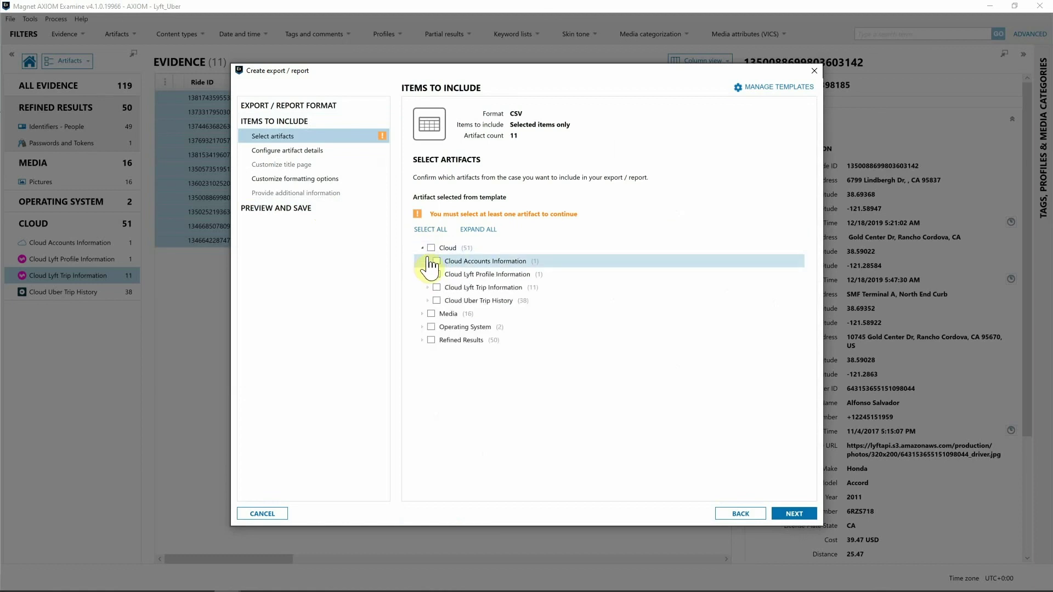
pyautogui.click(437, 287)
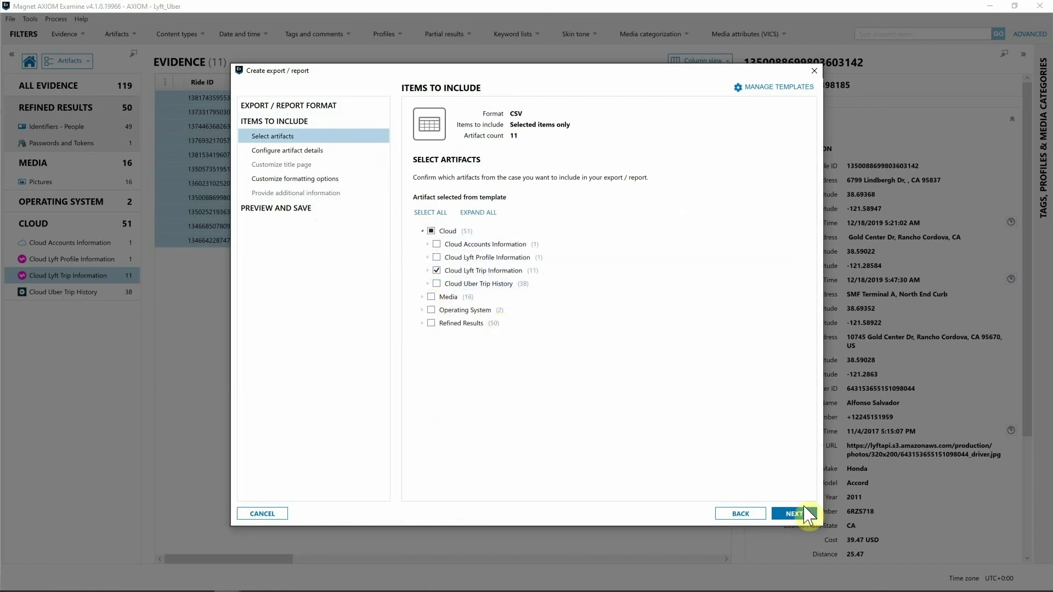
pyautogui.click(802, 516)
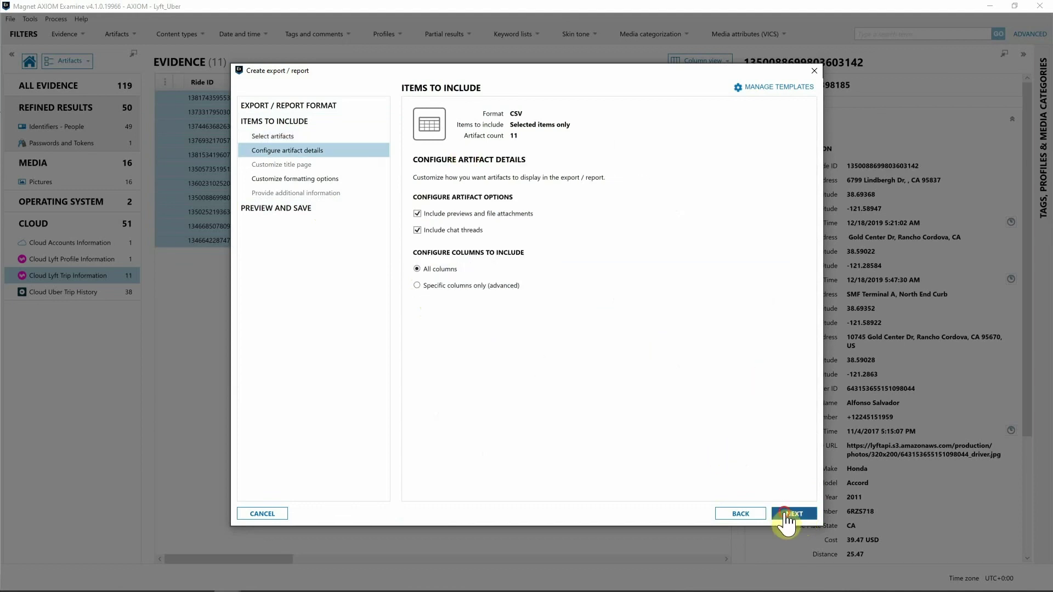
pyautogui.click(787, 515)
pyautogui.click(788, 516)
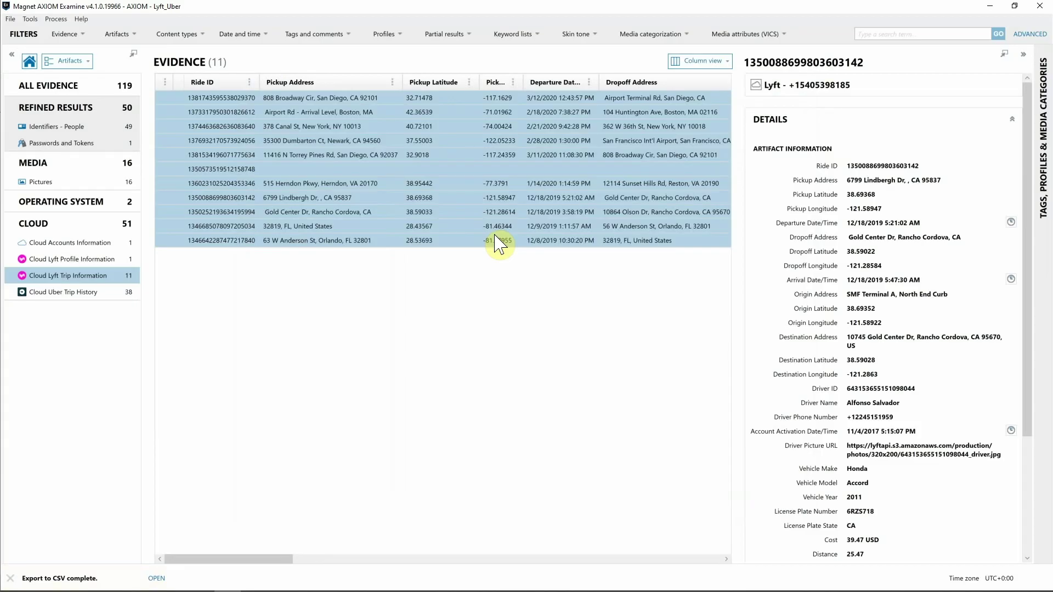
# - Open the exported Cloud Lyft Trip Information CSV in Excel from the export folder
pyautogui.click(159, 579)
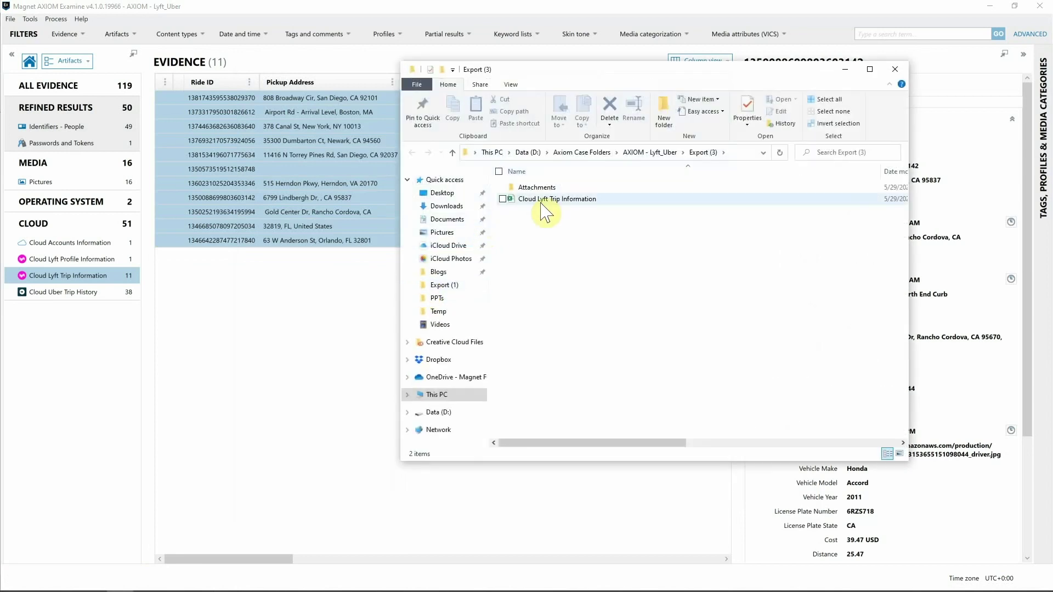
pyautogui.click(542, 200)
pyautogui.doubleClick(543, 201)
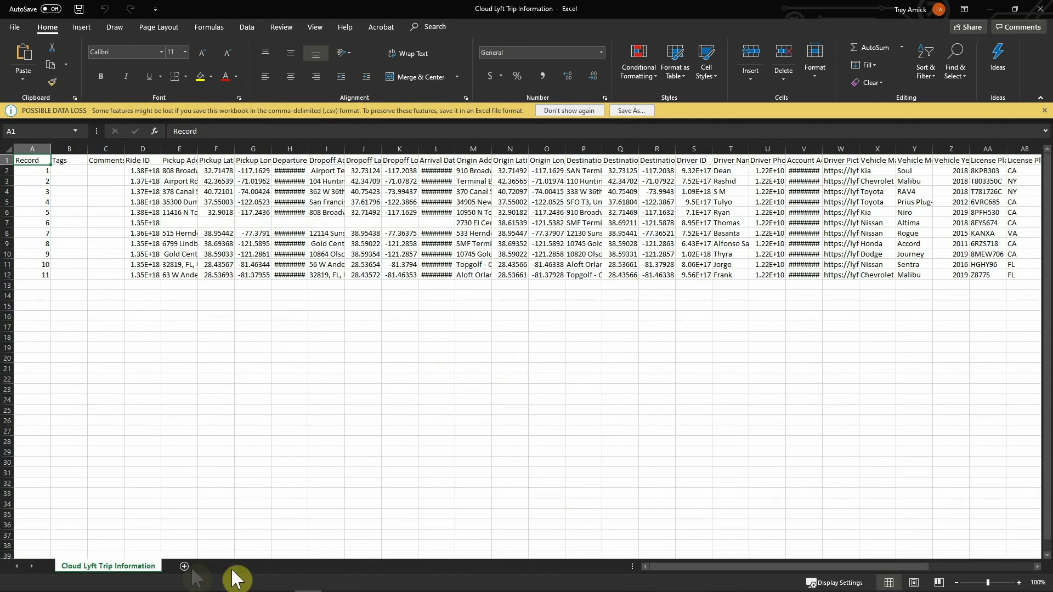
# - Copy the eleven driver picture URLs in W2:W12 and minimize Excel
pyautogui.click(840, 172)
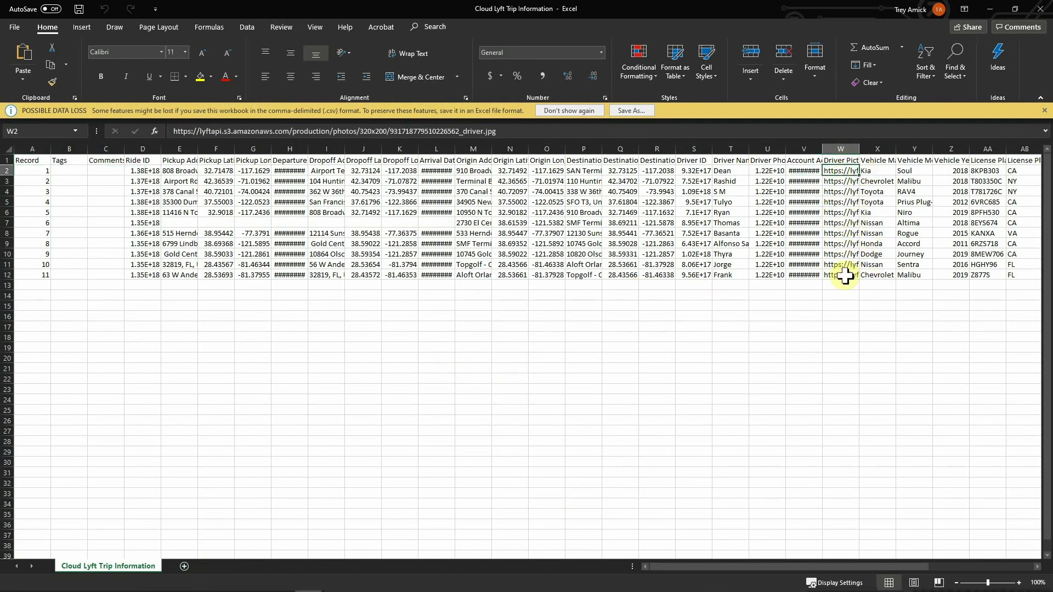
pyautogui.keyDown('shift'); pyautogui.click(845, 276); pyautogui.keyUp('shift')
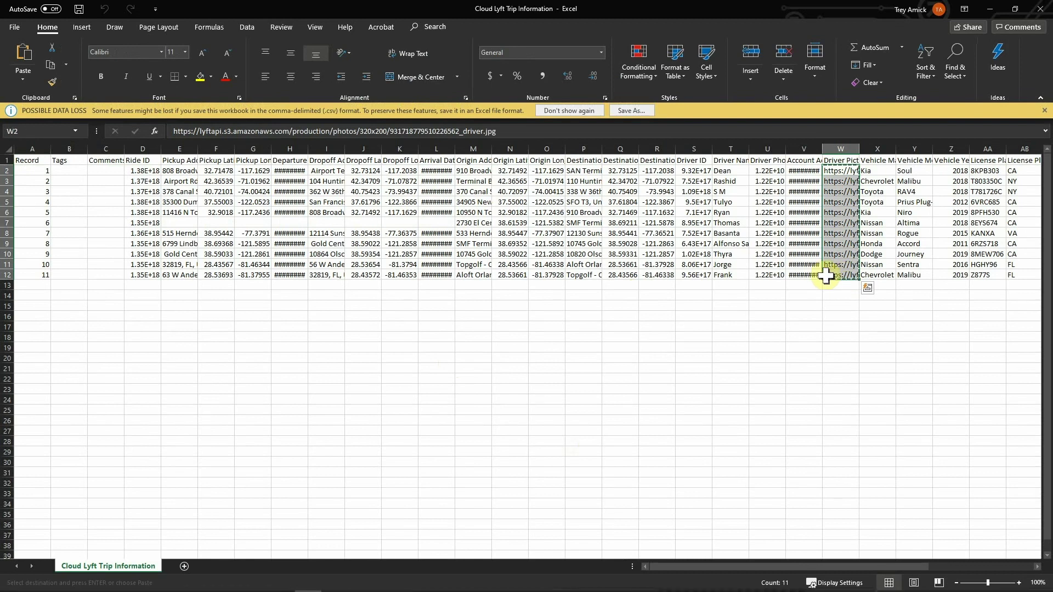
pyautogui.hotkey('ctrl', 'c')
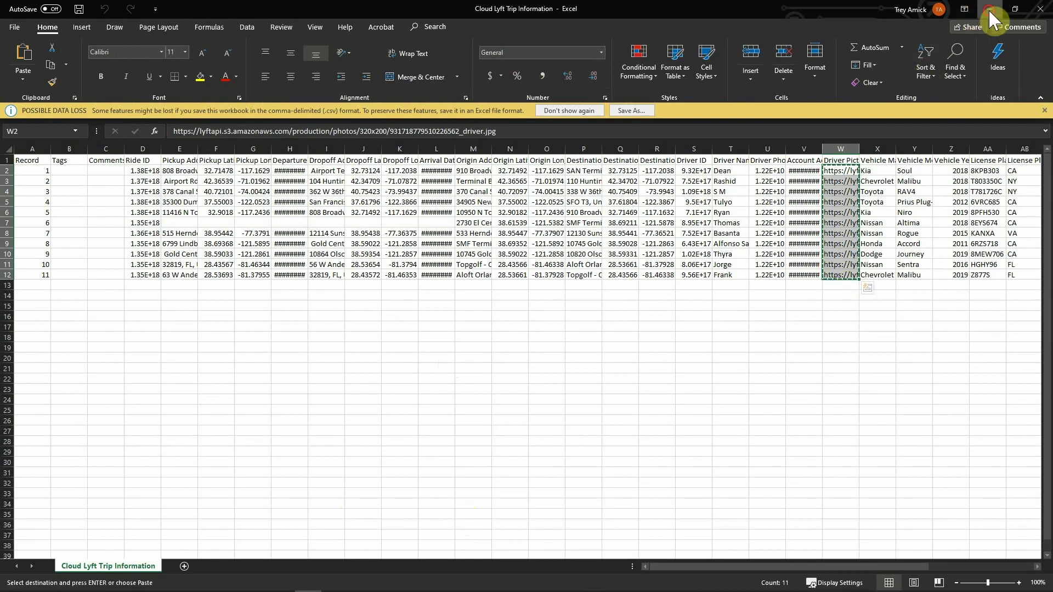
pyautogui.click(990, 9)
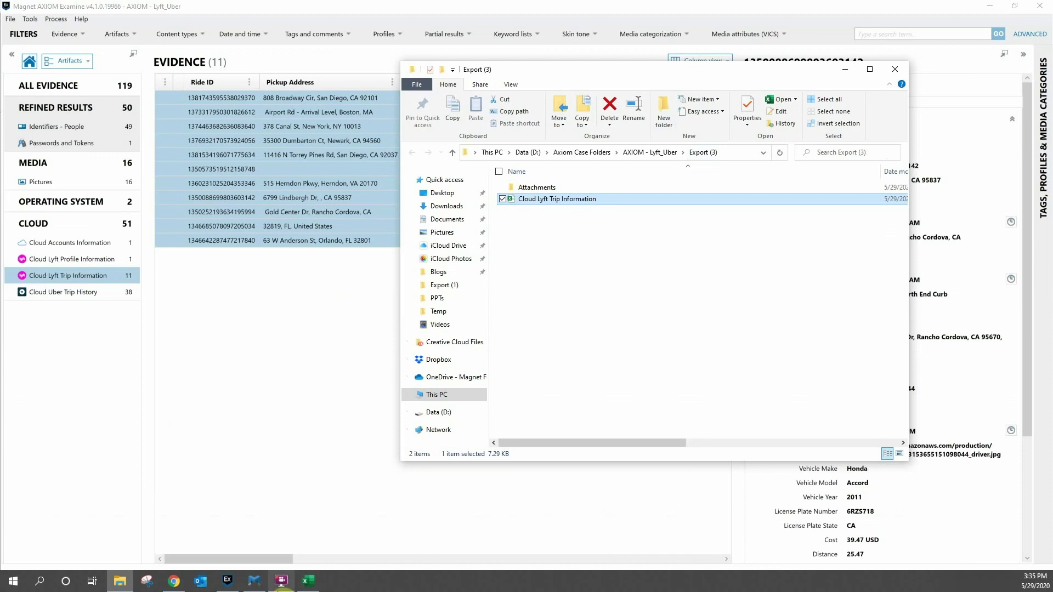
# - Paste the eleven driver photo URLs into Web Page Saver's capture list and save
pyautogui.click(257, 586)
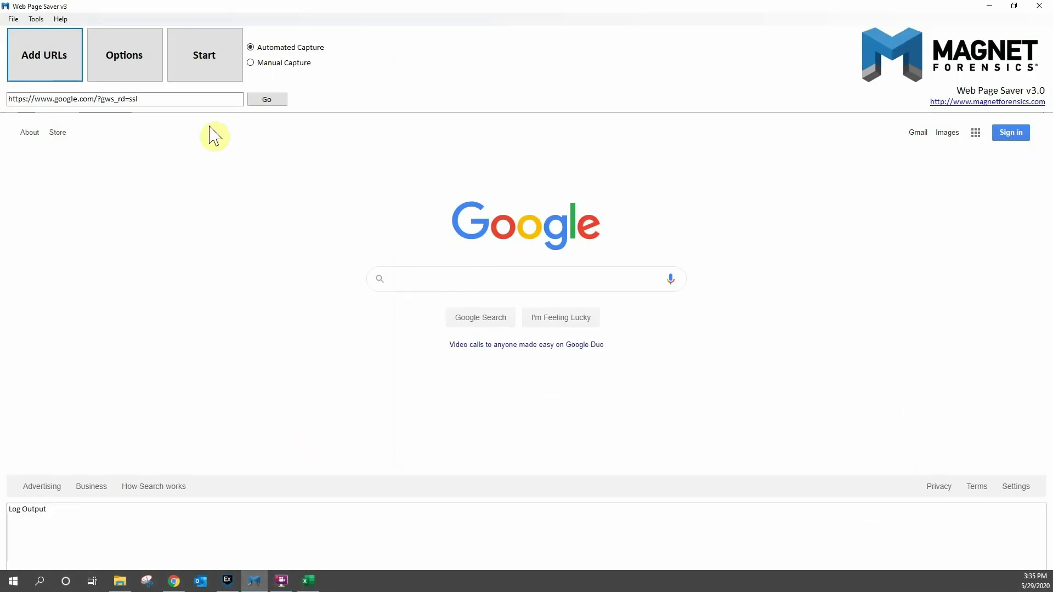
pyautogui.click(73, 68)
pyautogui.hotkey('ctrl', 'v')
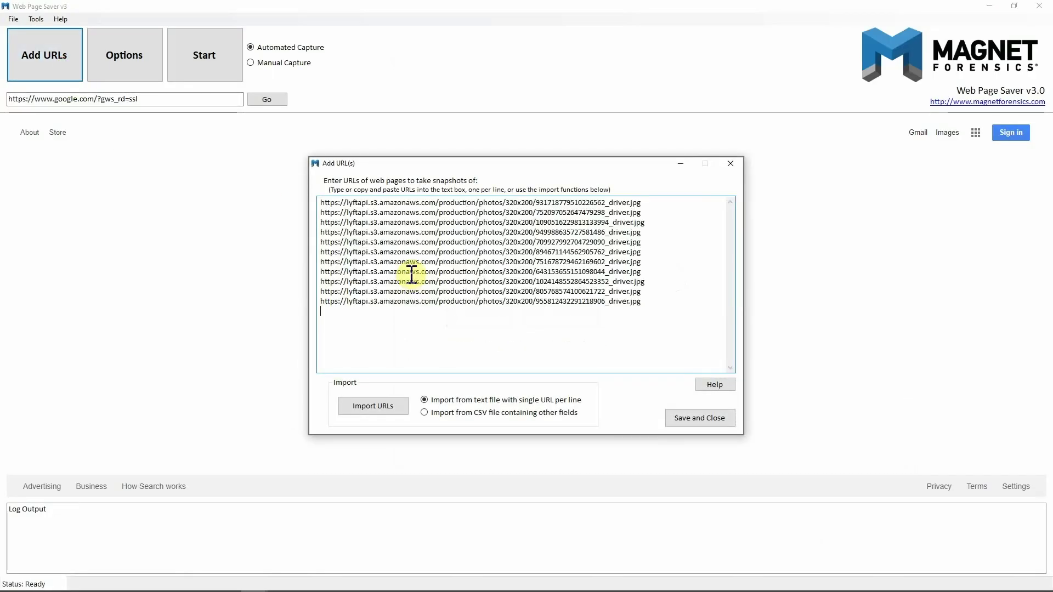
pyautogui.click(687, 427)
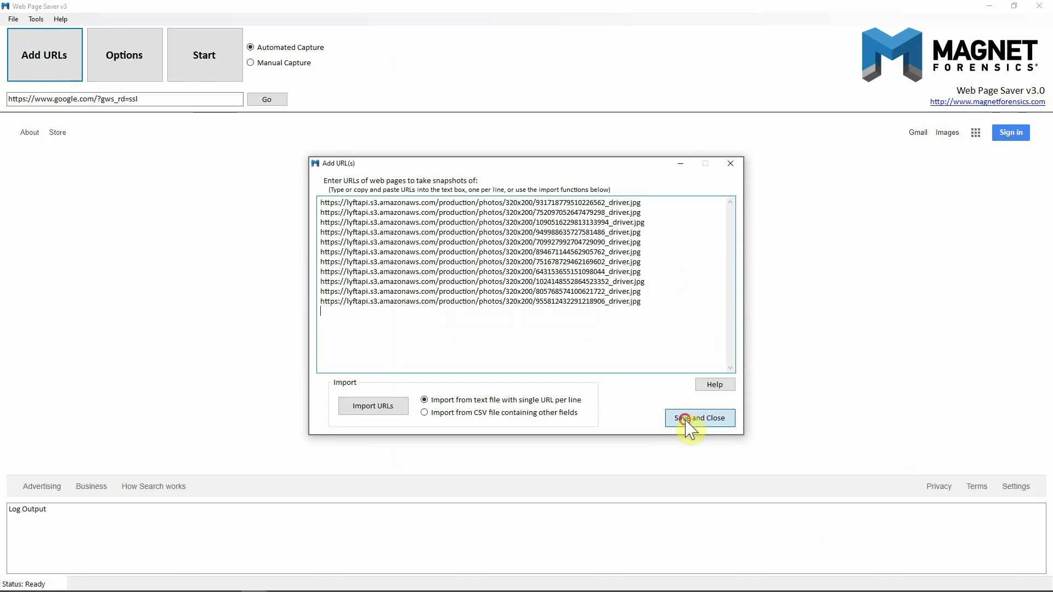
# - Set capture options to PDF with Save HTML and Save Media enabled
pyautogui.click(141, 60)
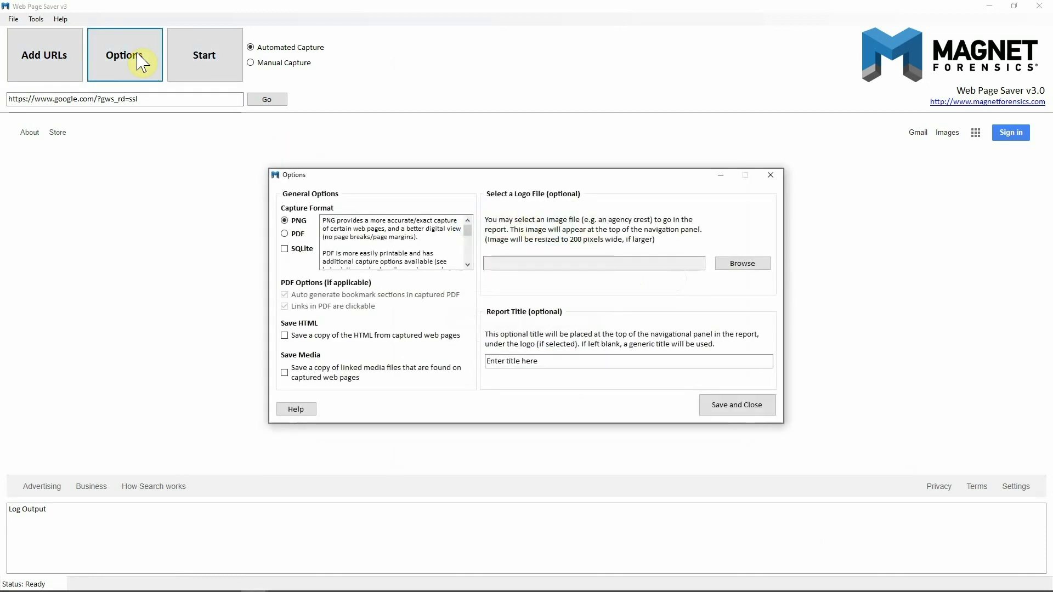
pyautogui.click(286, 234)
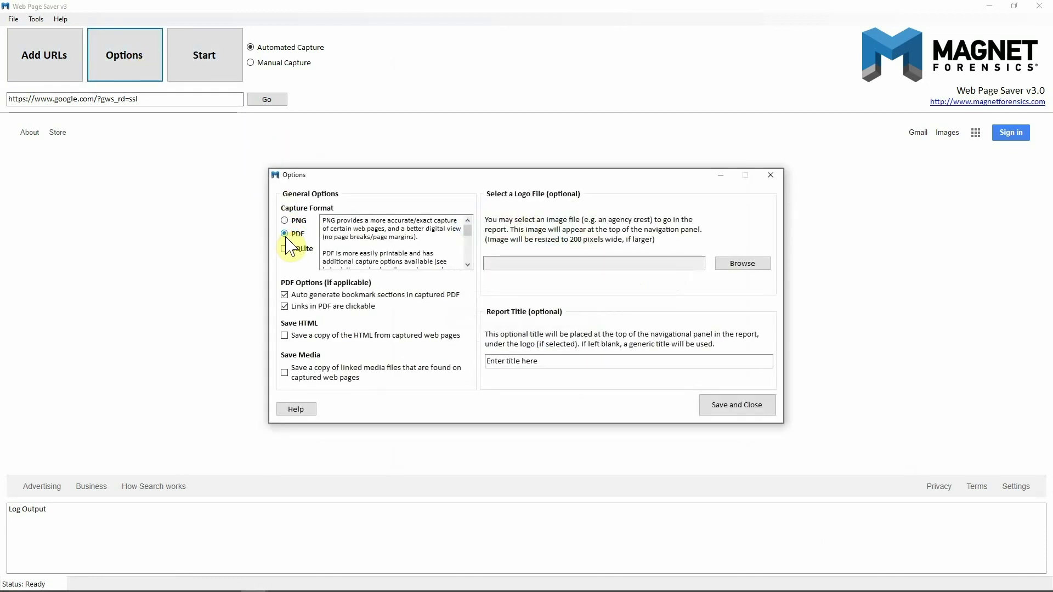
pyautogui.click(285, 336)
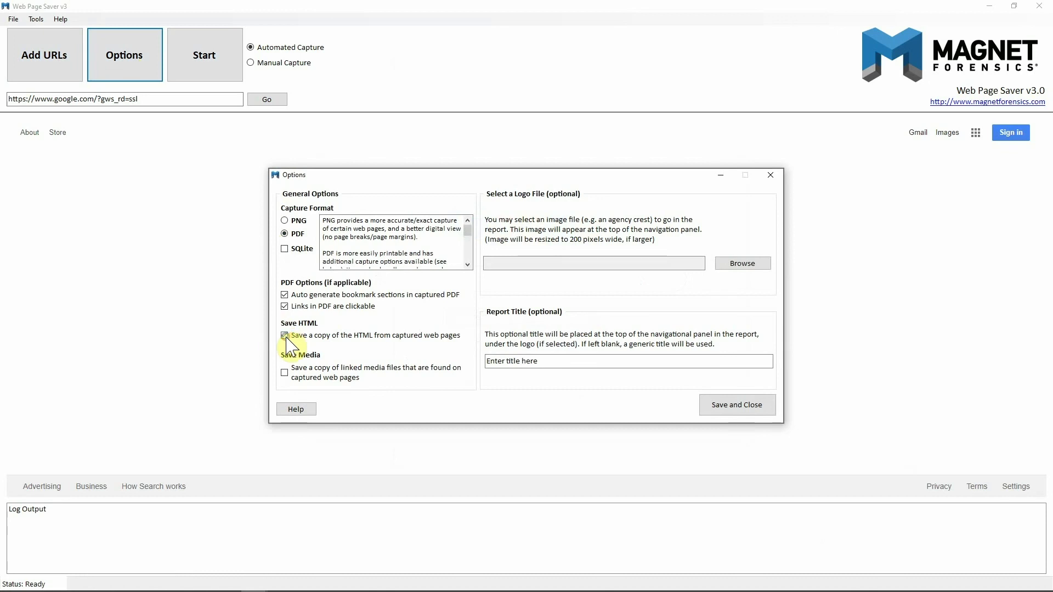
pyautogui.click(282, 374)
pyautogui.click(727, 415)
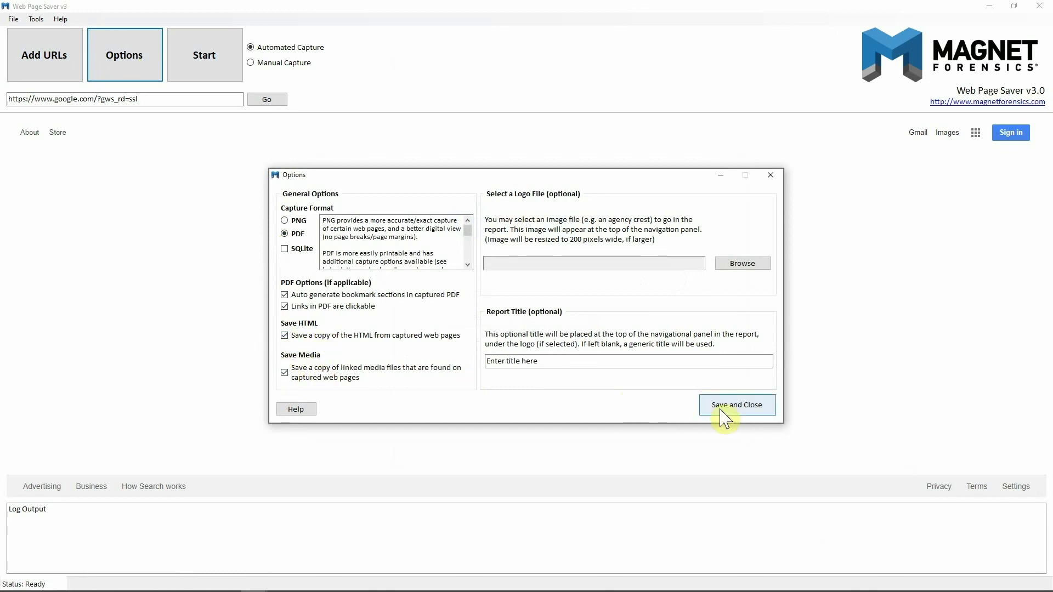
# - Capture the eleven URLs into a new output folder on the Desktop
pyautogui.click(235, 85)
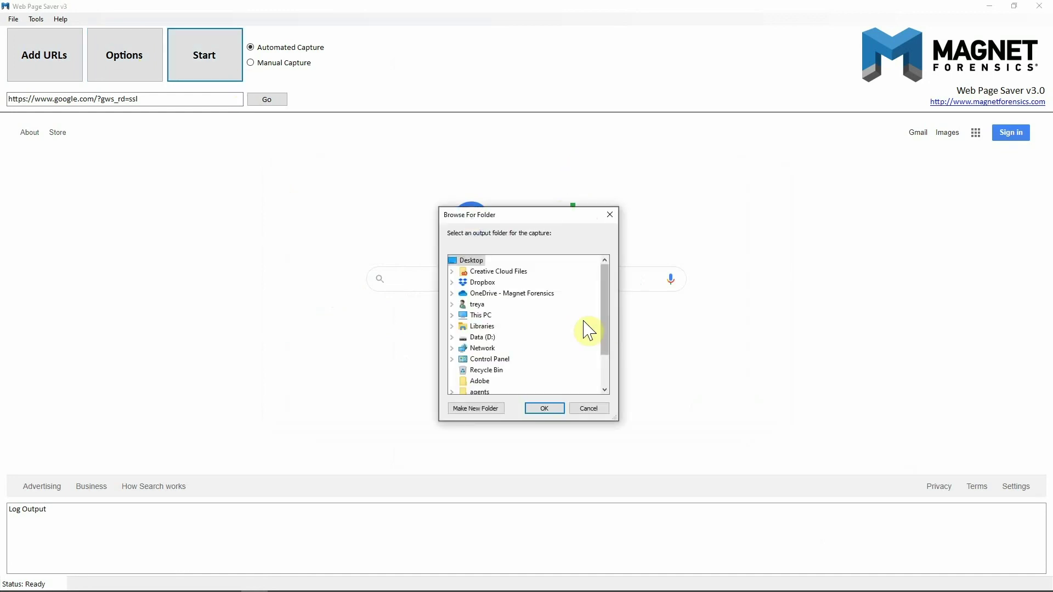
pyautogui.click(488, 413)
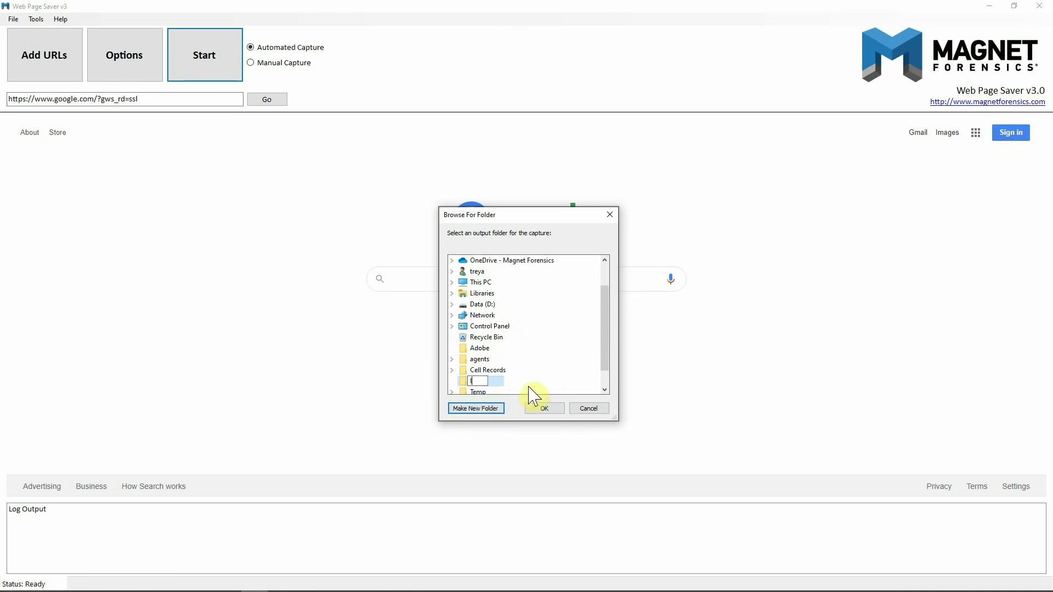
pyautogui.click(545, 410)
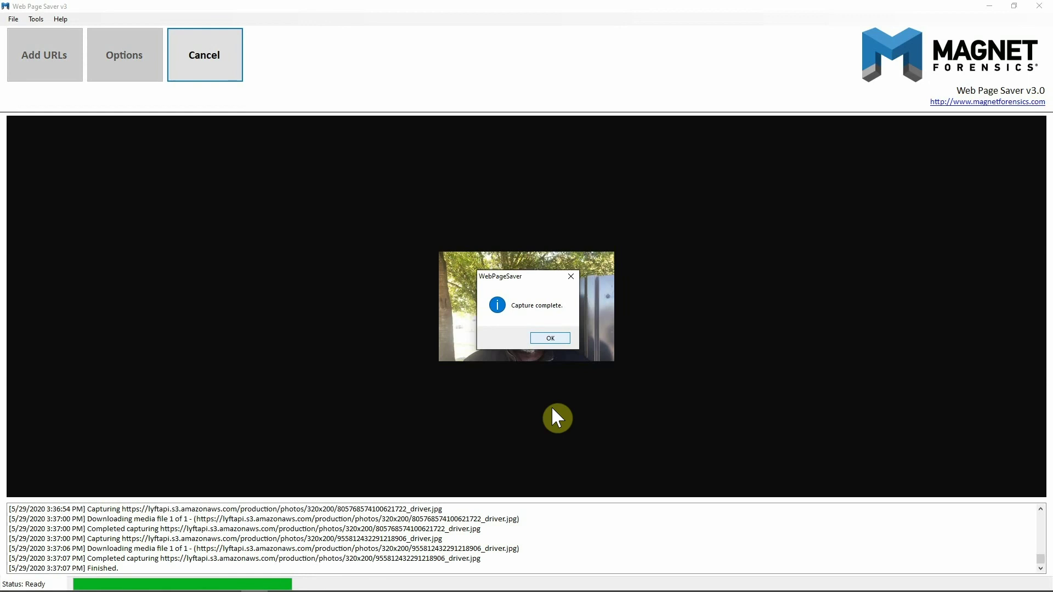
# - Open the WPS Report in Chrome and show capture #00002's saved media files
pyautogui.click(550, 338)
pyautogui.moveTo(76, 588)
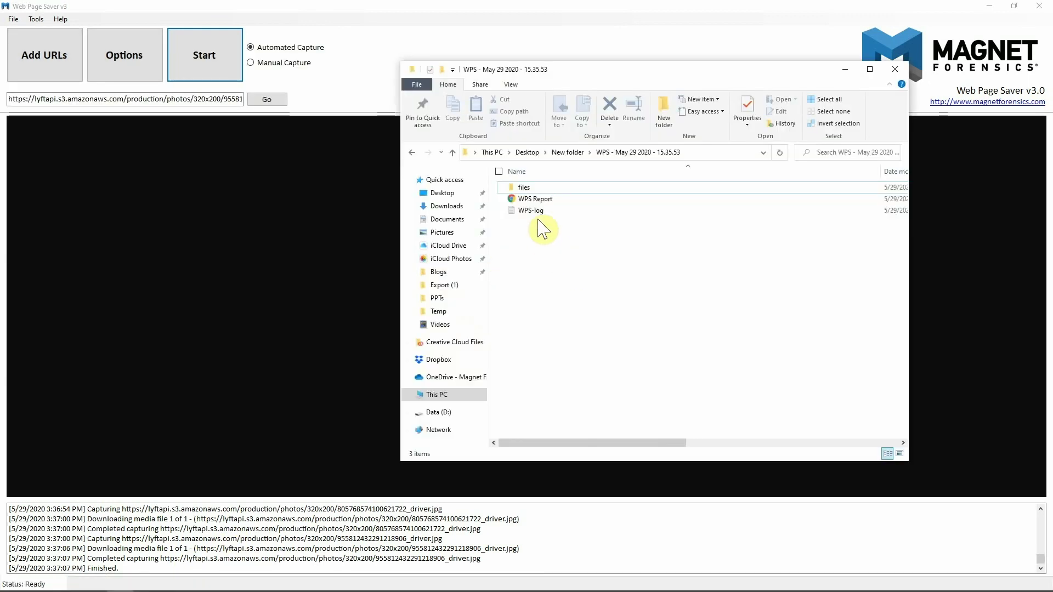
pyautogui.doubleClick(537, 200)
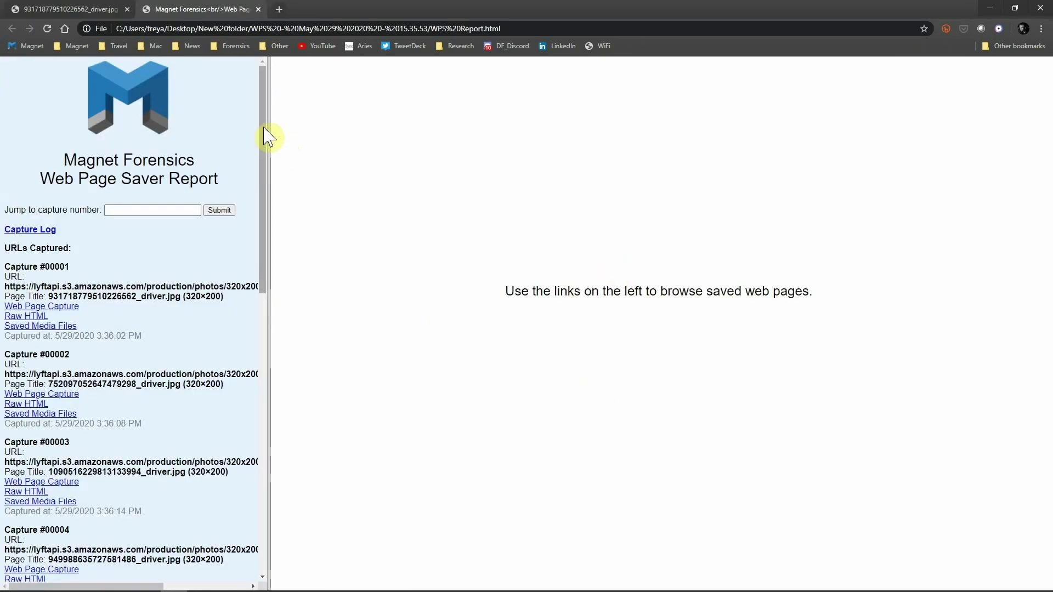
pyautogui.moveTo(264, 129); pyautogui.dragTo(264, 219)
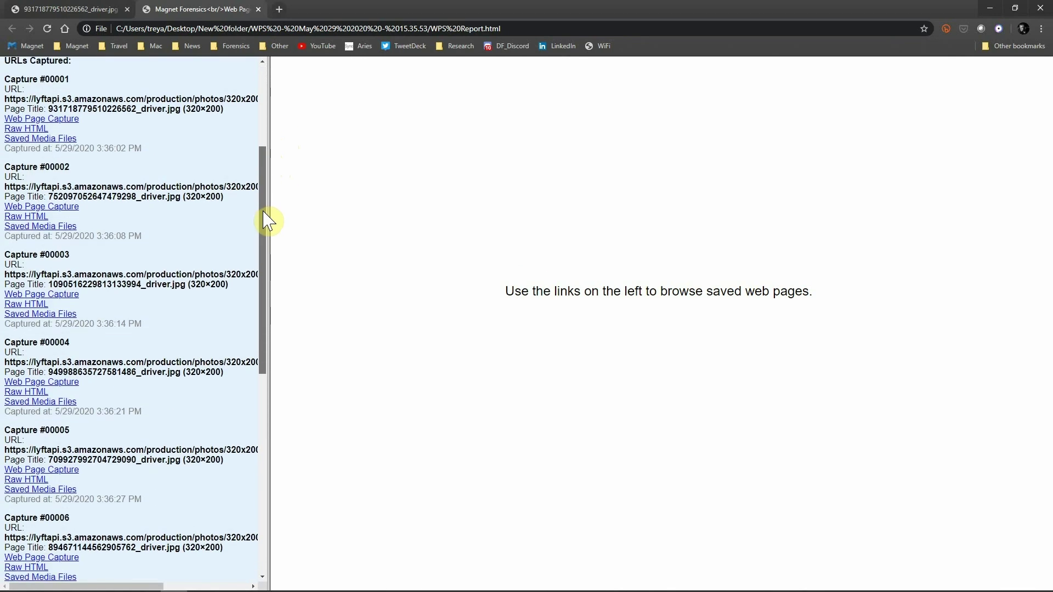
pyautogui.click(24, 226)
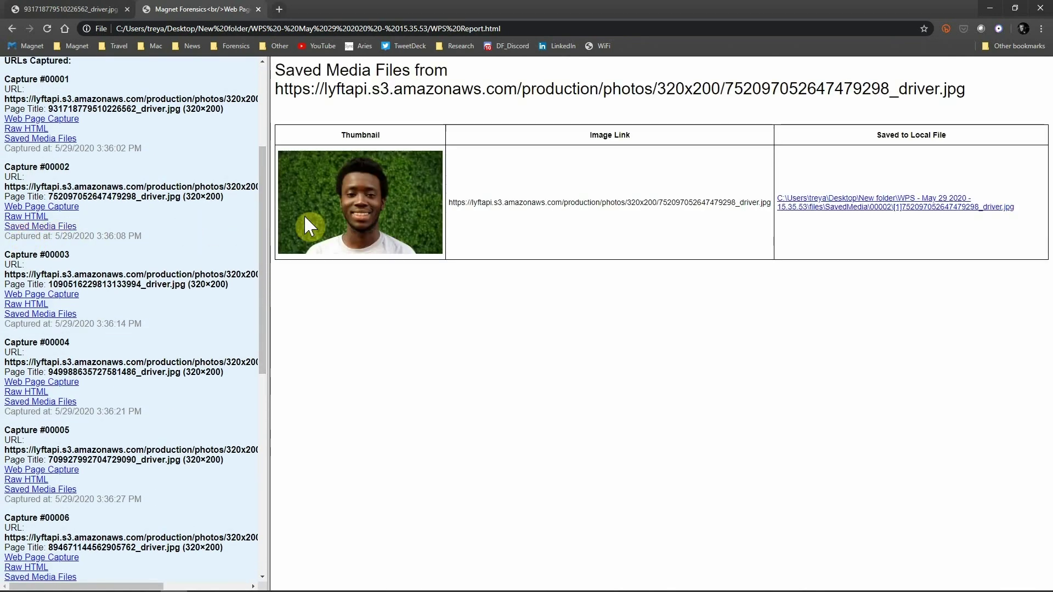